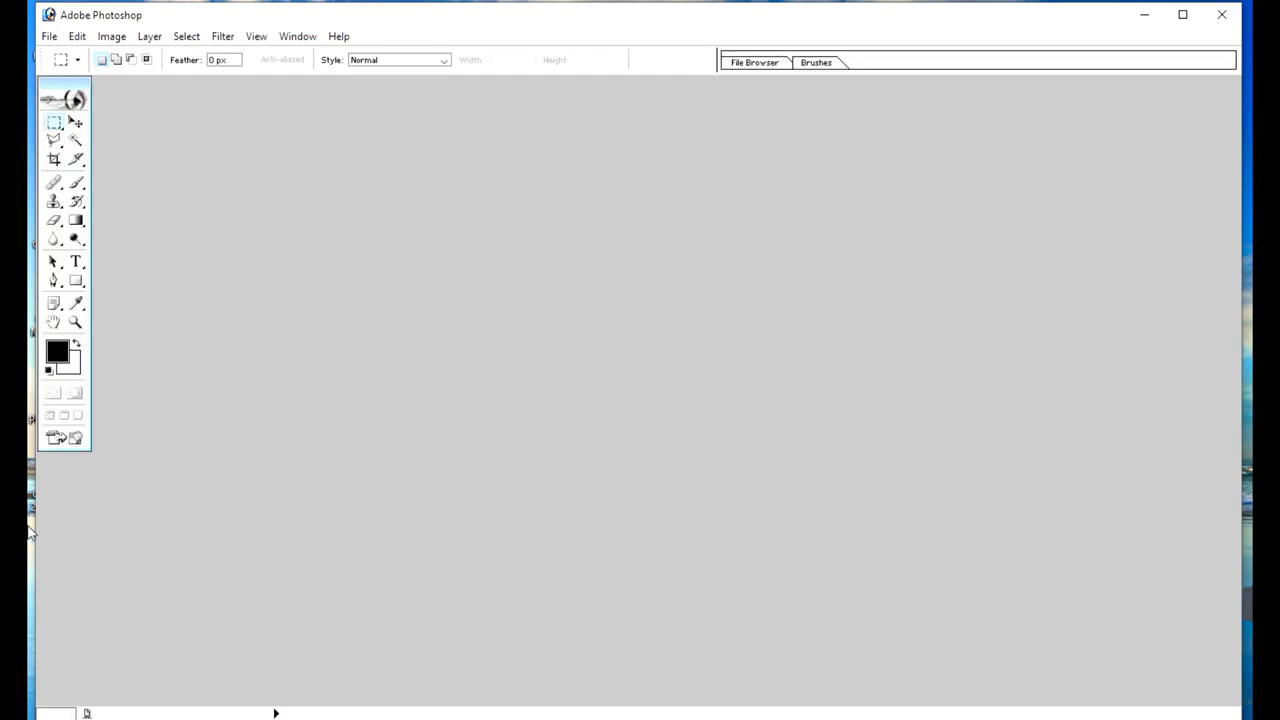
Step: Open IMG20210513144953.jpg, the second portrait photo in the folder, as a new document
{"action": "double_click", "coordinate": [422, 312]}
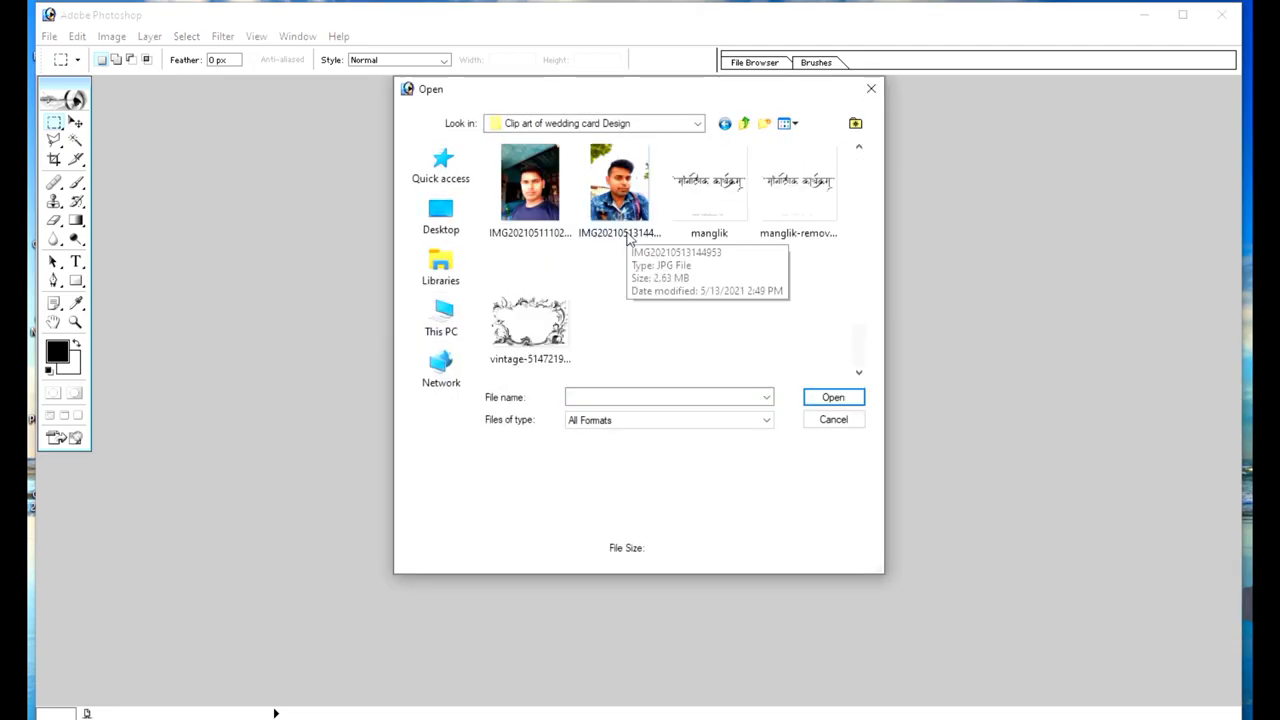
{"action": "left_click", "coordinate": [621, 197]}
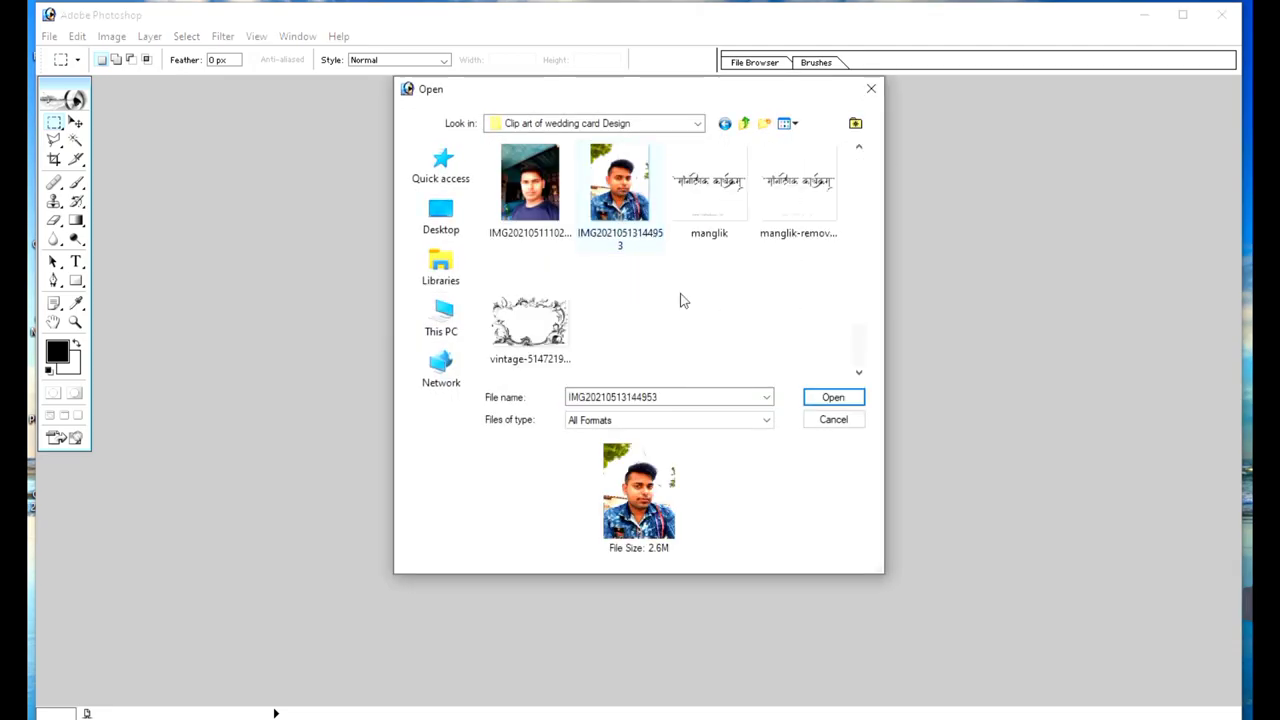
{"action": "left_click", "coordinate": [843, 399]}
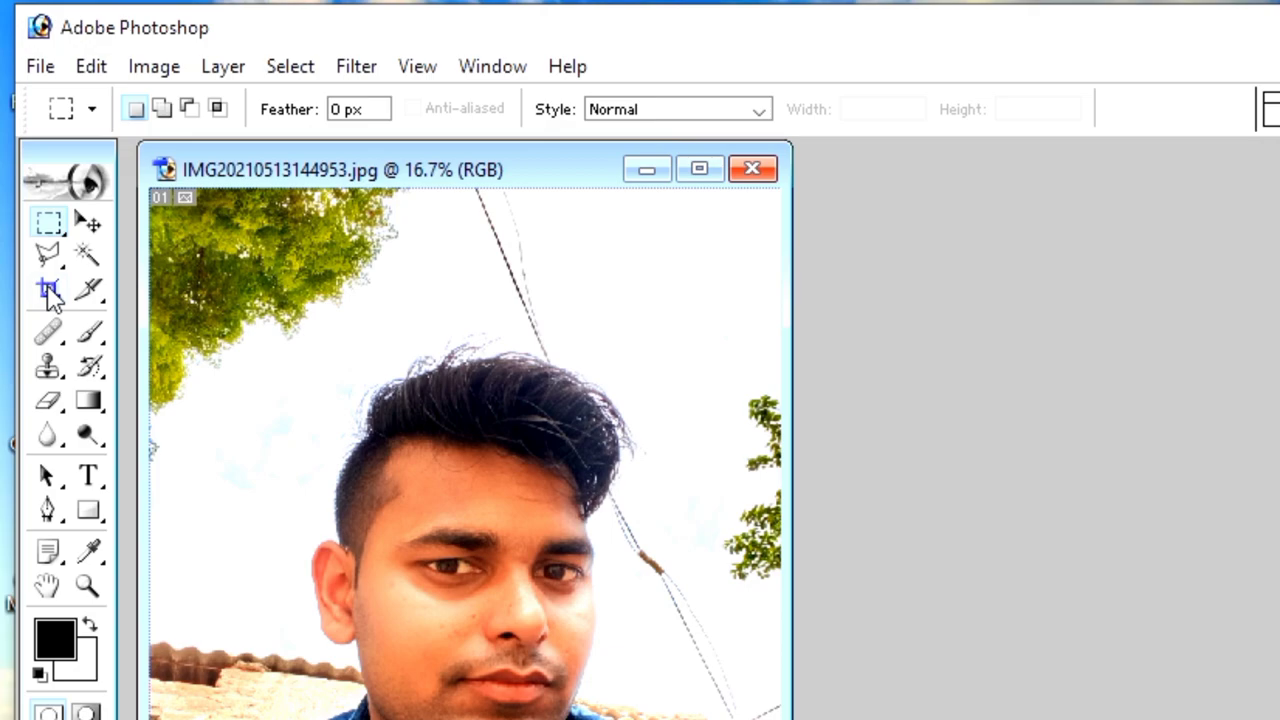
Step: Crop a 1.2 × 1.4 inch, 300 ppi frame, nudged down to centre the face and shoulders
{"action": "left_click", "coordinate": [48, 290]}
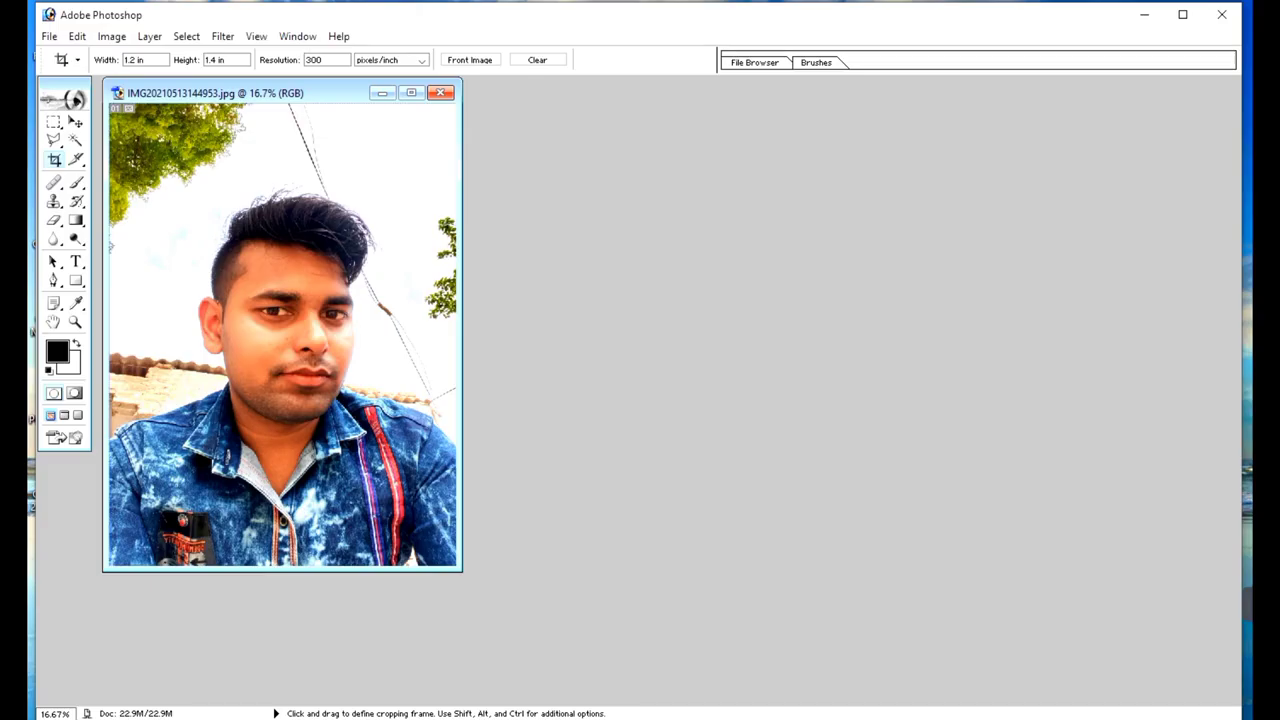
{"action": "left_click_drag", "start_coordinate": [146, 155], "coordinate": [553, 484]}
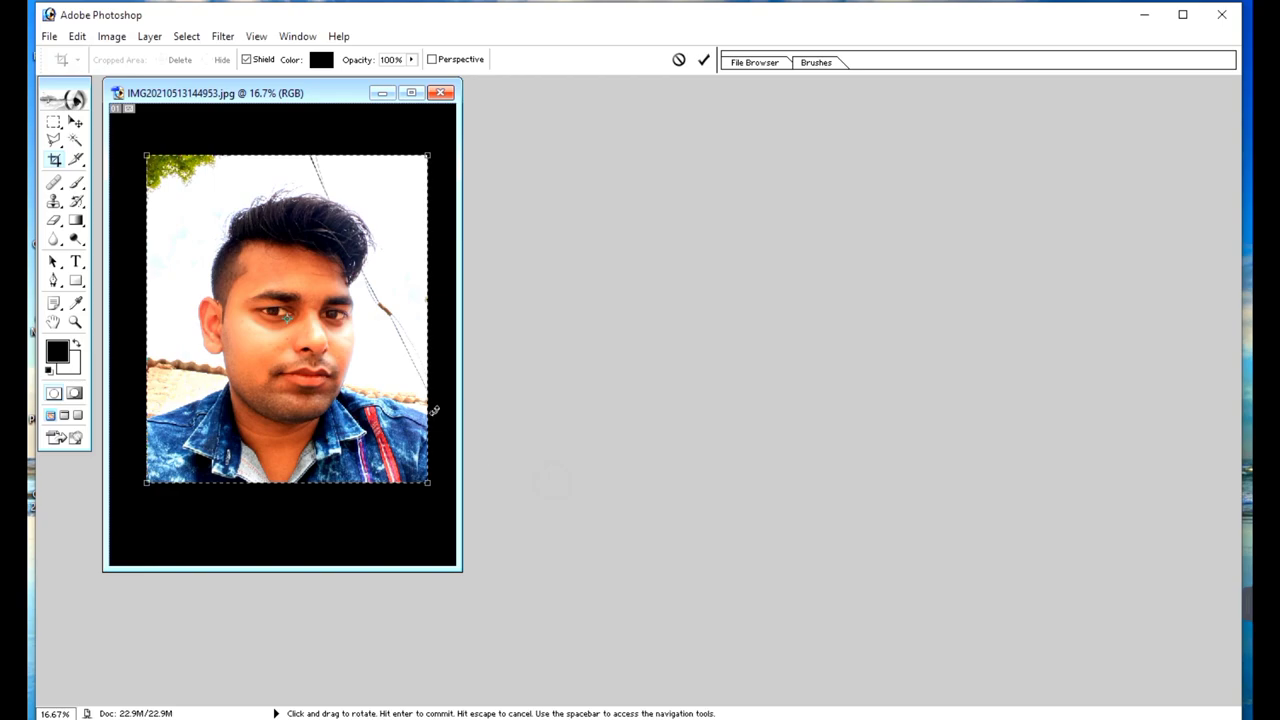
{"action": "key", "text": "Down"}
{"action": "key", "text": "Down"}
{"action": "key", "text": "Down"}
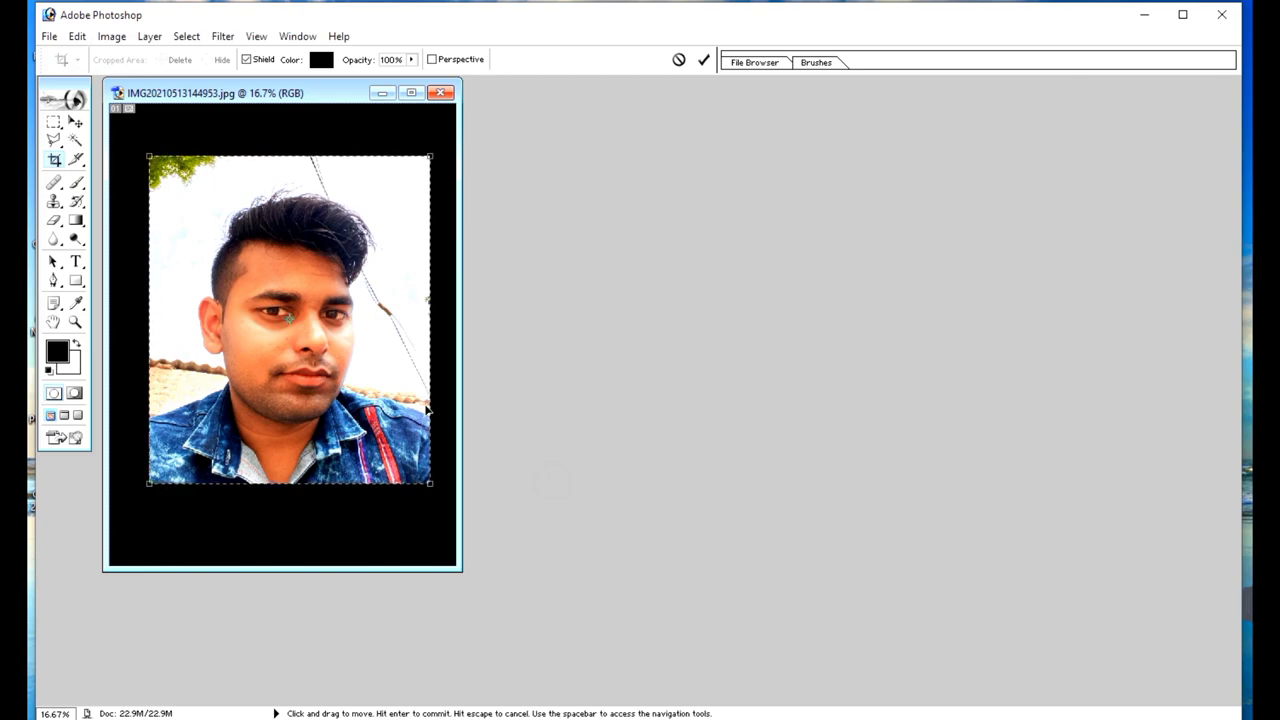
{"action": "key", "text": "Down"}
{"action": "key", "text": "Down"}
{"action": "key", "text": "Down"}
{"action": "key", "text": "Down"}
{"action": "key", "text": "Down"}
{"action": "key", "text": "Down"}
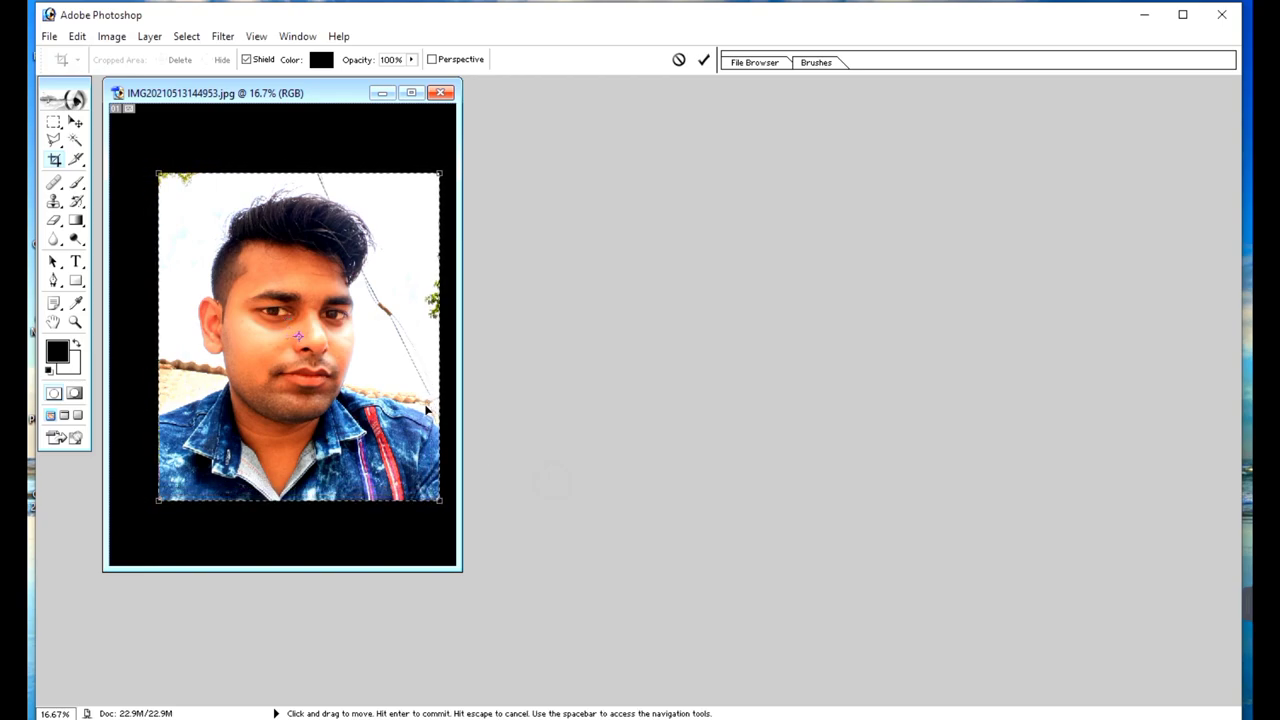
{"action": "left_click_drag", "start_coordinate": [426, 409], "coordinate": [424, 411]}
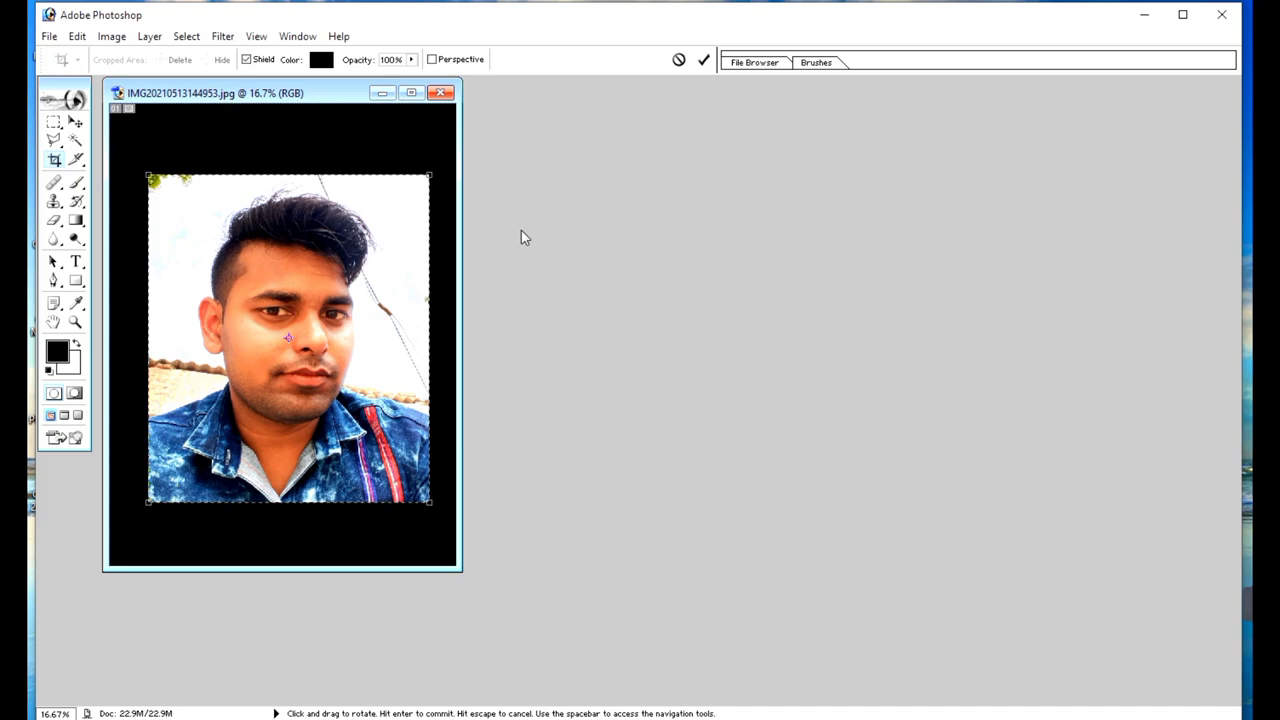
{"action": "key", "text": "Return"}
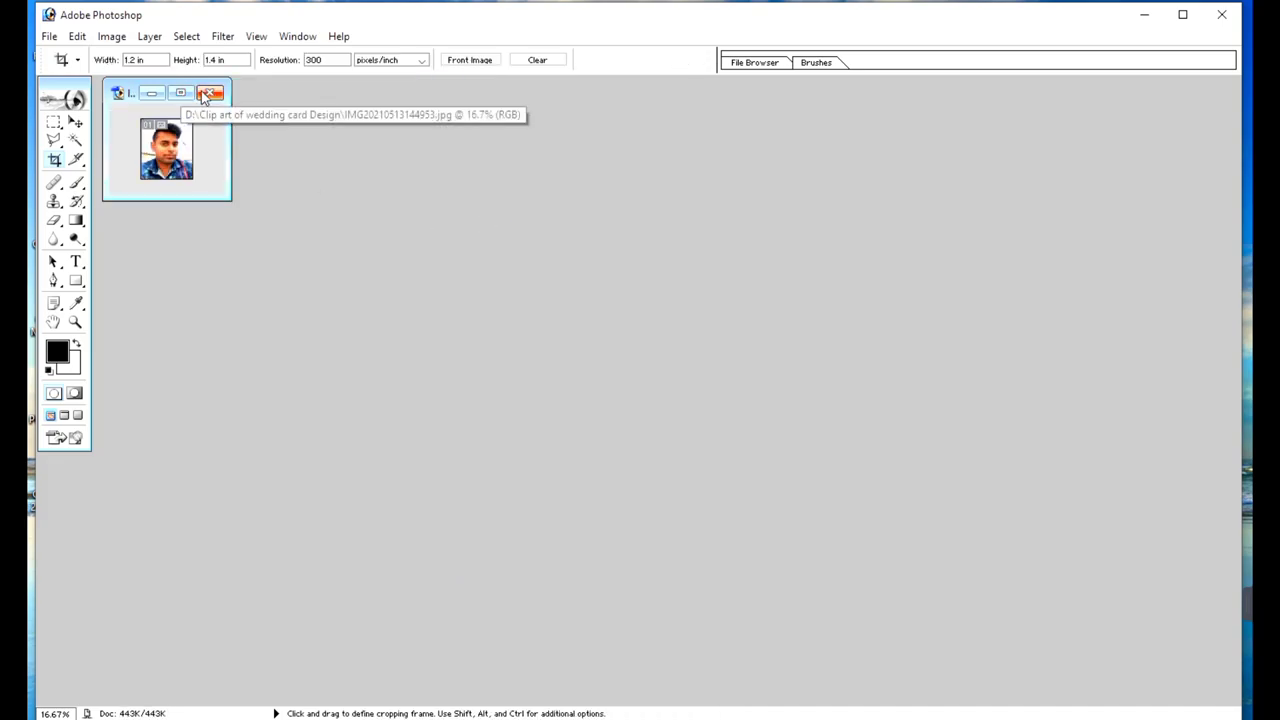
Step: Maximize the document window and zoom the cropped photo to 163%
{"action": "left_click", "coordinate": [182, 94]}
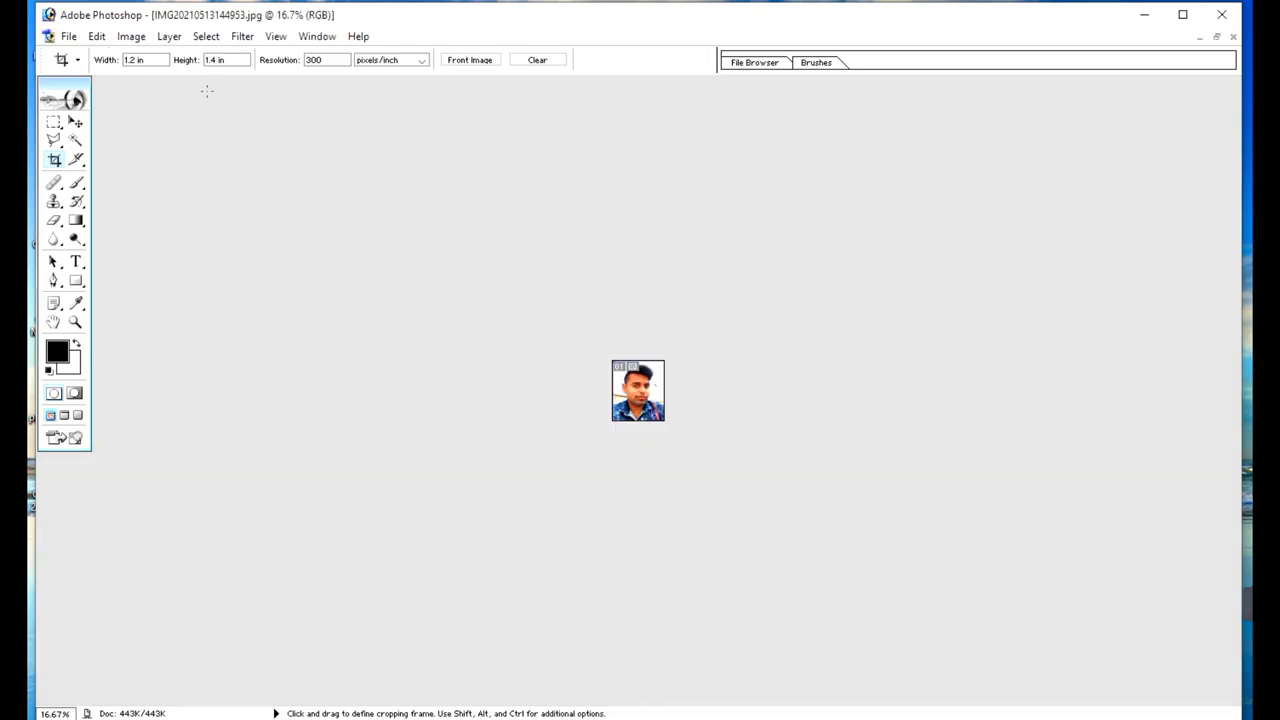
{"action": "key", "text": "ctrl"}
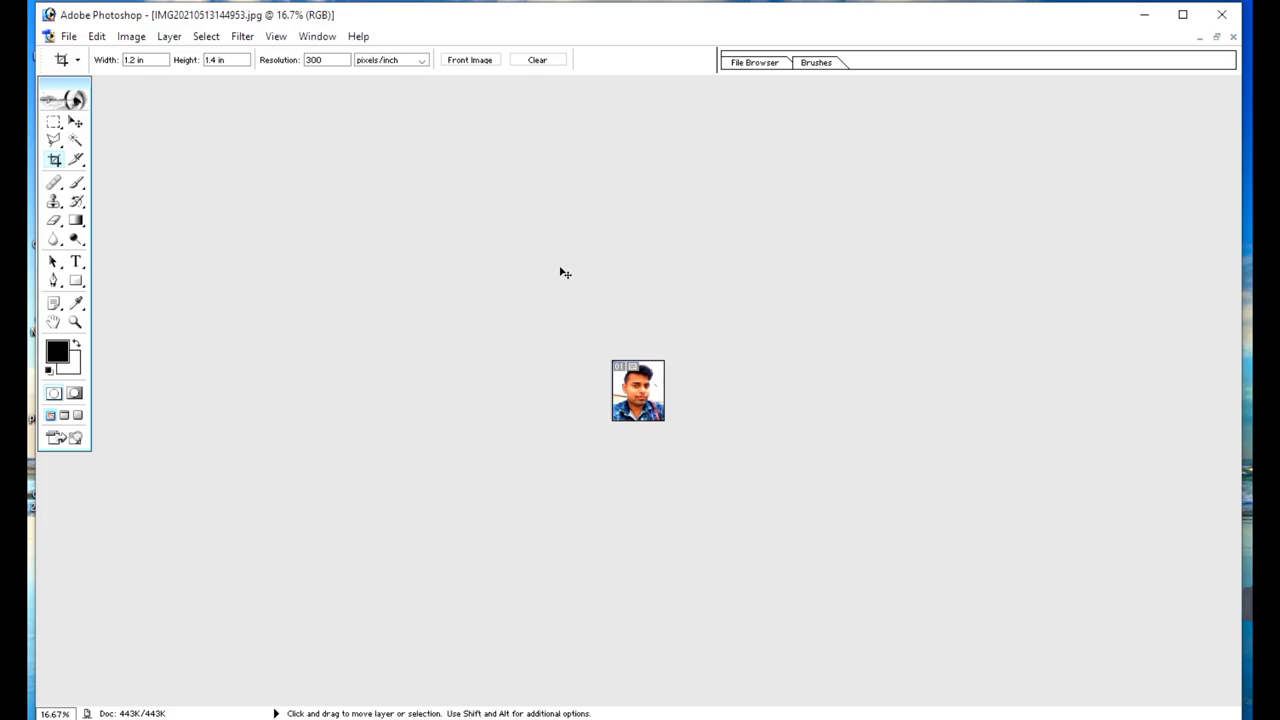
{"action": "key", "text": "ctrl+0"}
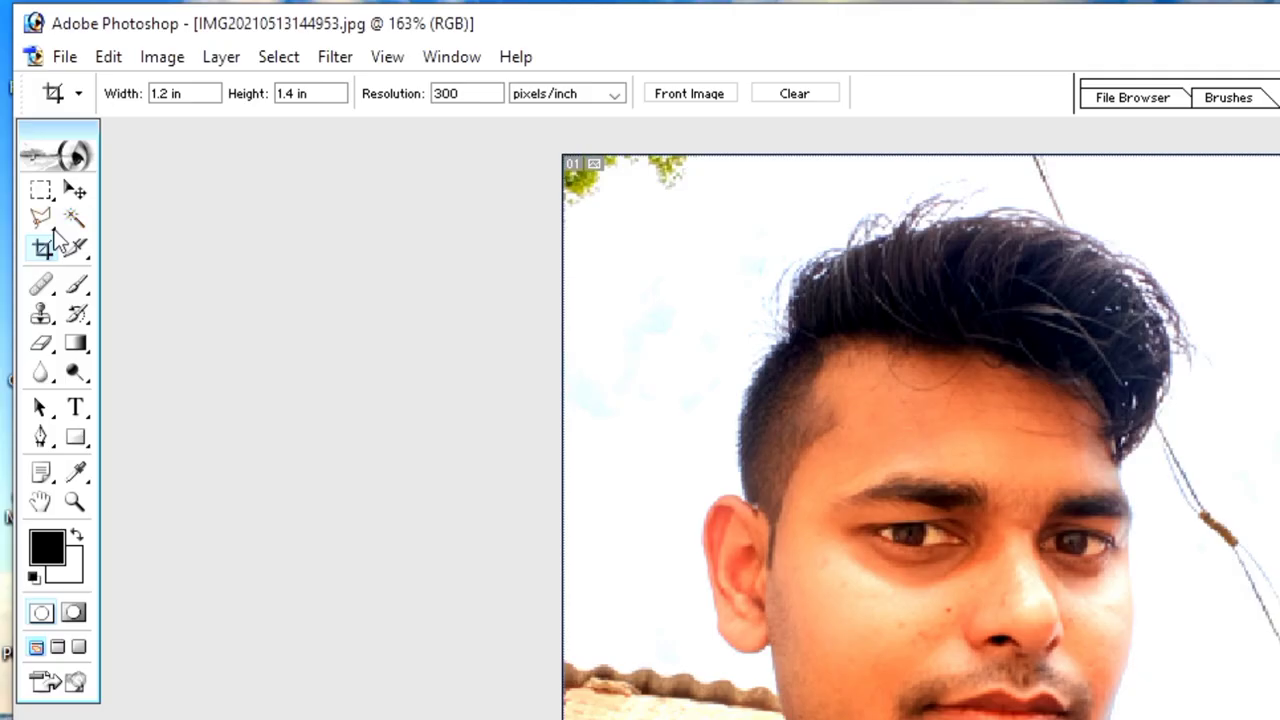
Step: With the Polygonal Lasso, outline and clear the tree in the top-left corner
{"action": "left_click_drag", "start_coordinate": [58, 141], "coordinate": [97, 160]}
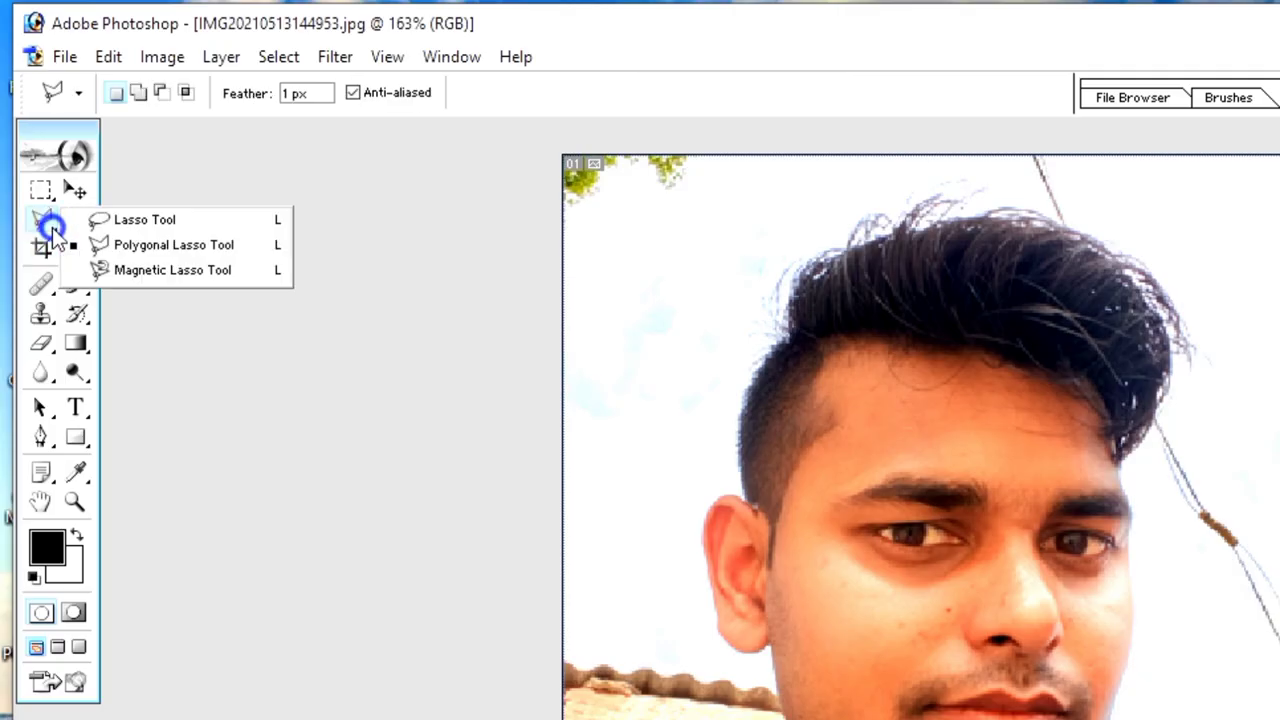
{"action": "left_click", "coordinate": [147, 250]}
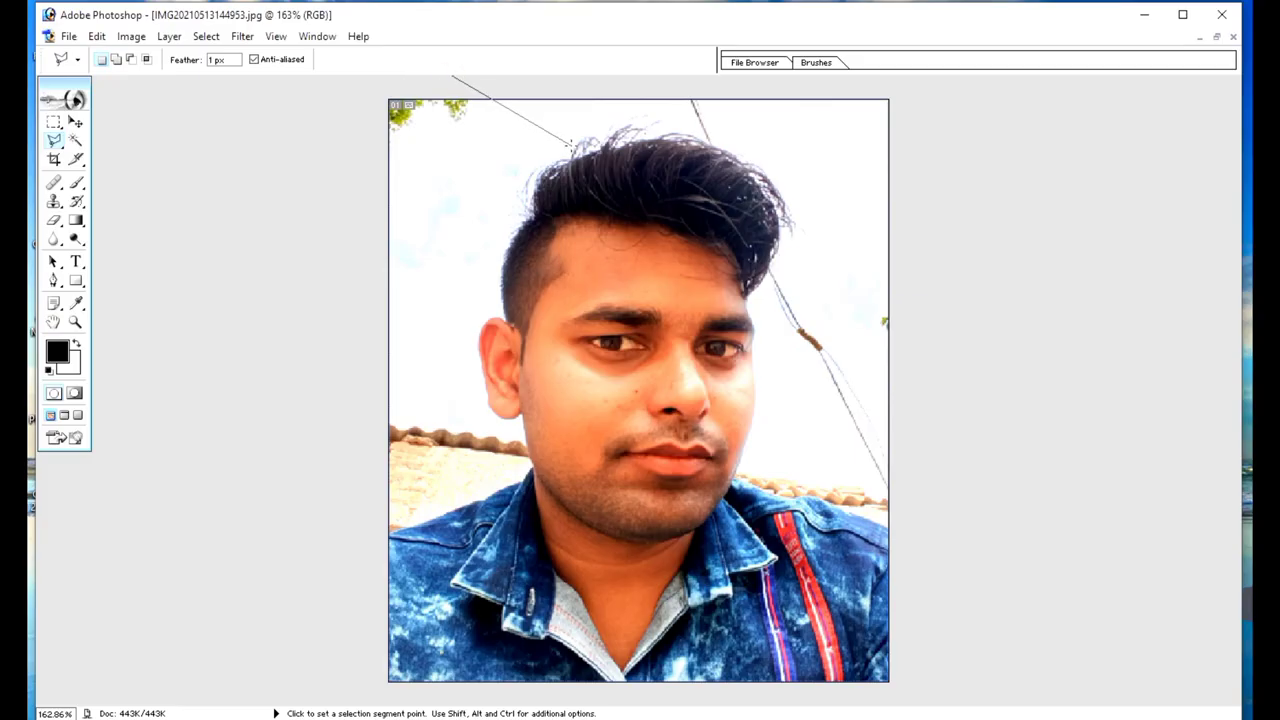
{"action": "left_click", "coordinate": [329, 359]}
{"action": "left_click", "coordinate": [372, 86]}
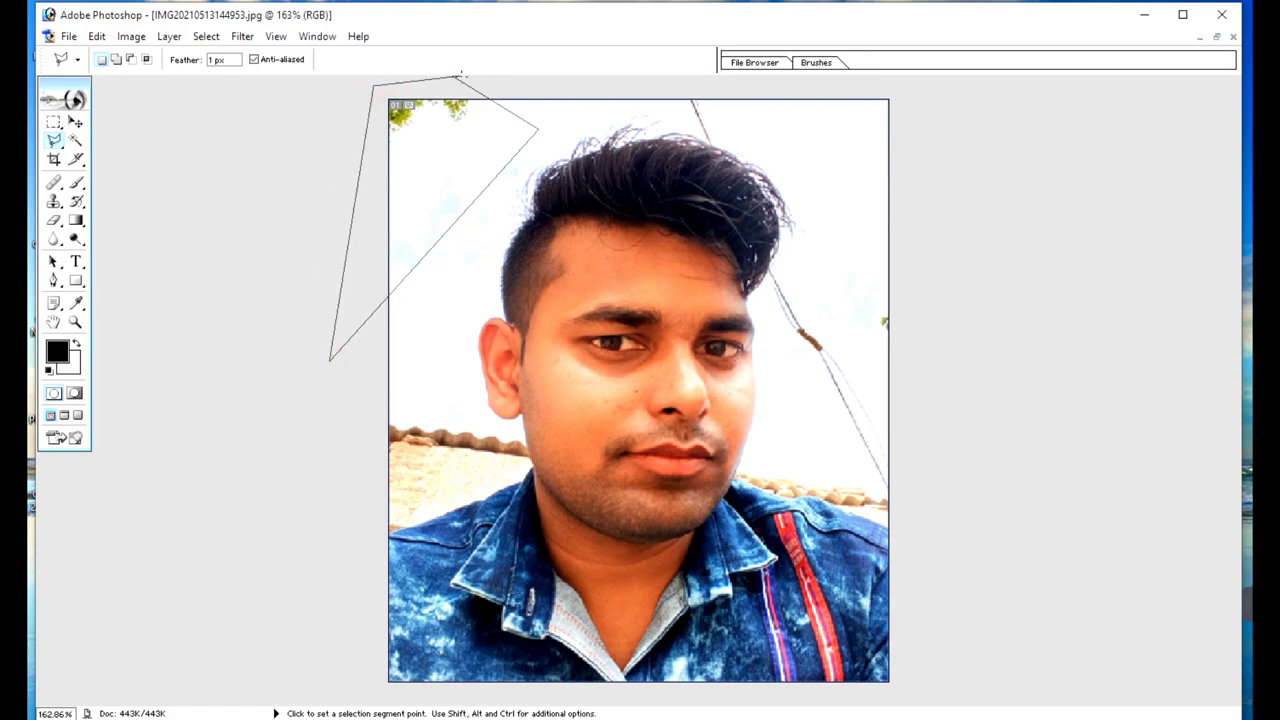
{"action": "left_click", "coordinate": [461, 76]}
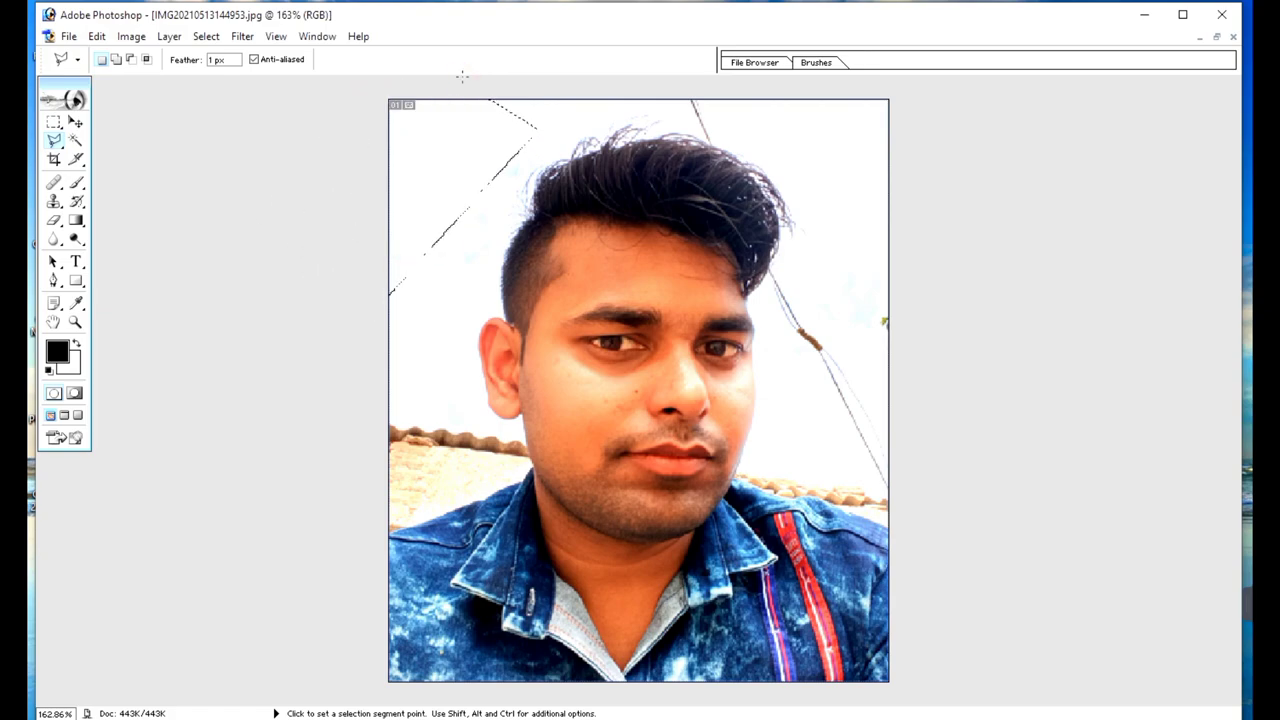
Step: Clear the wire and rooftops on the right, then Magic Wand-select the white background
{"action": "left_click", "coordinate": [653, 82]}
{"action": "left_click", "coordinate": [915, 203]}
{"action": "double_click", "coordinate": [925, 88]}
{"action": "left_click", "coordinate": [907, 168]}
{"action": "left_click", "coordinate": [767, 273]}
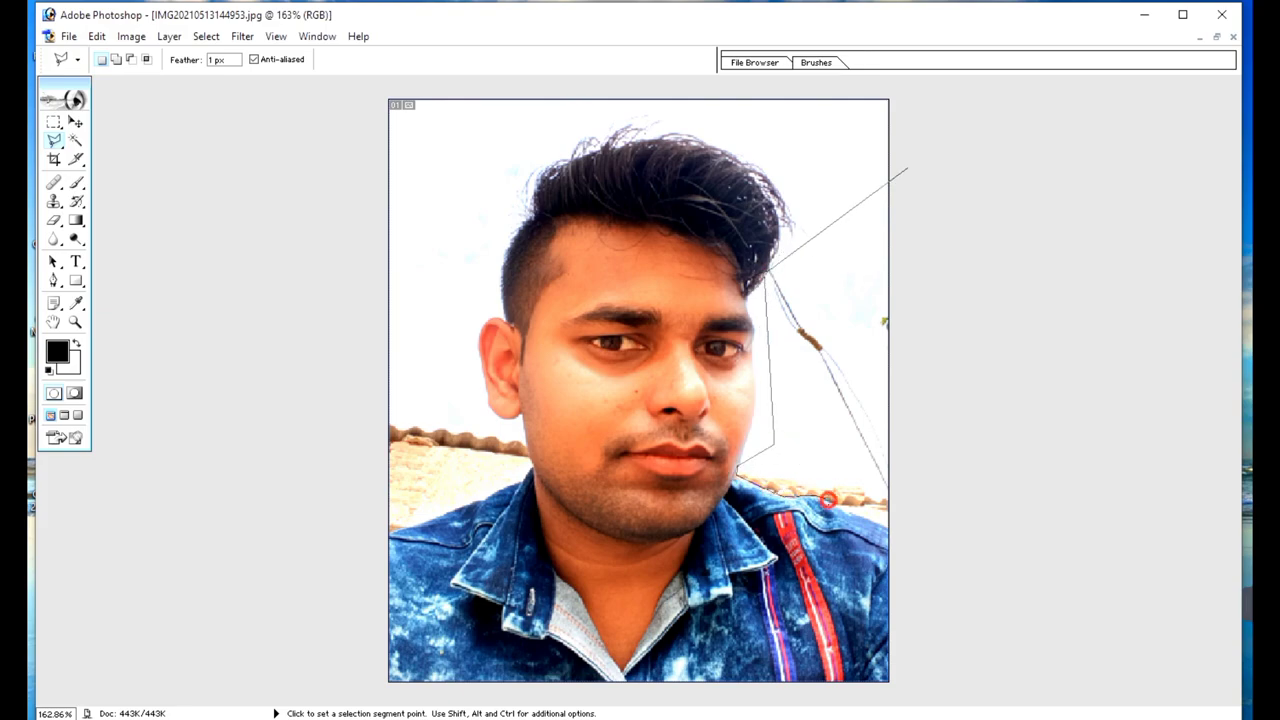
{"action": "left_click", "coordinate": [890, 528]}
{"action": "left_click", "coordinate": [907, 168]}
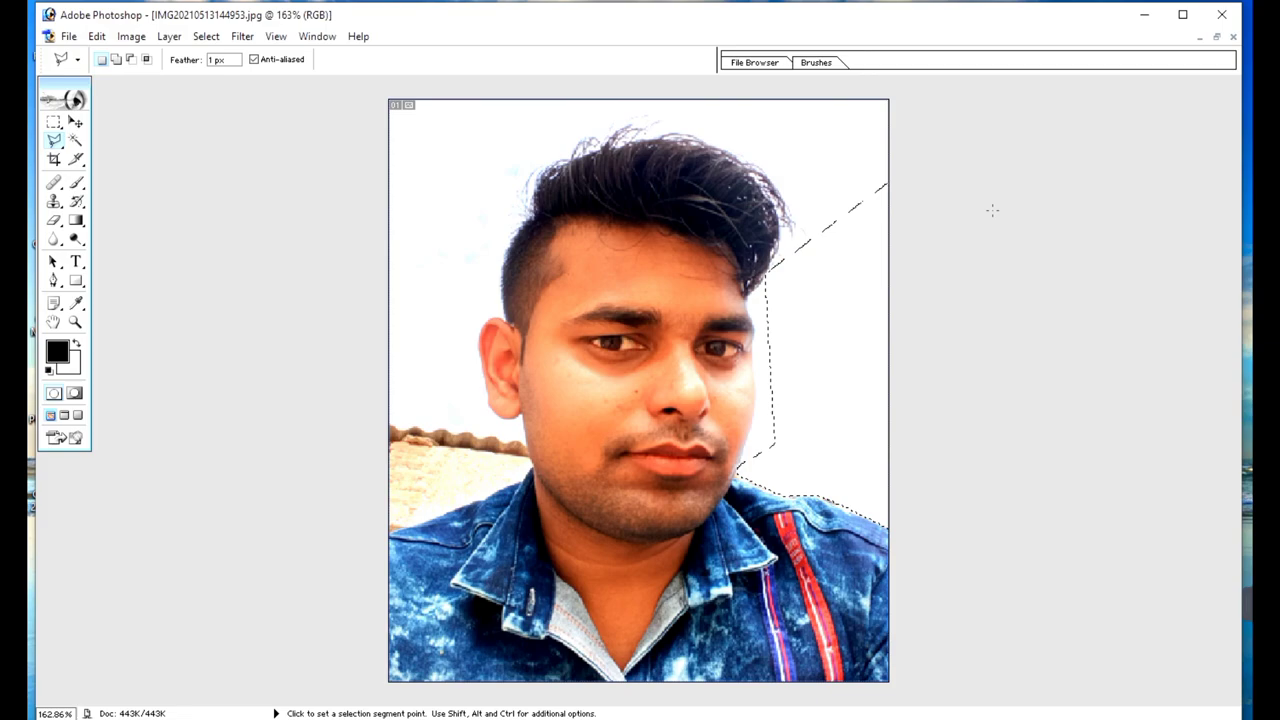
{"action": "left_click", "coordinate": [313, 341]}
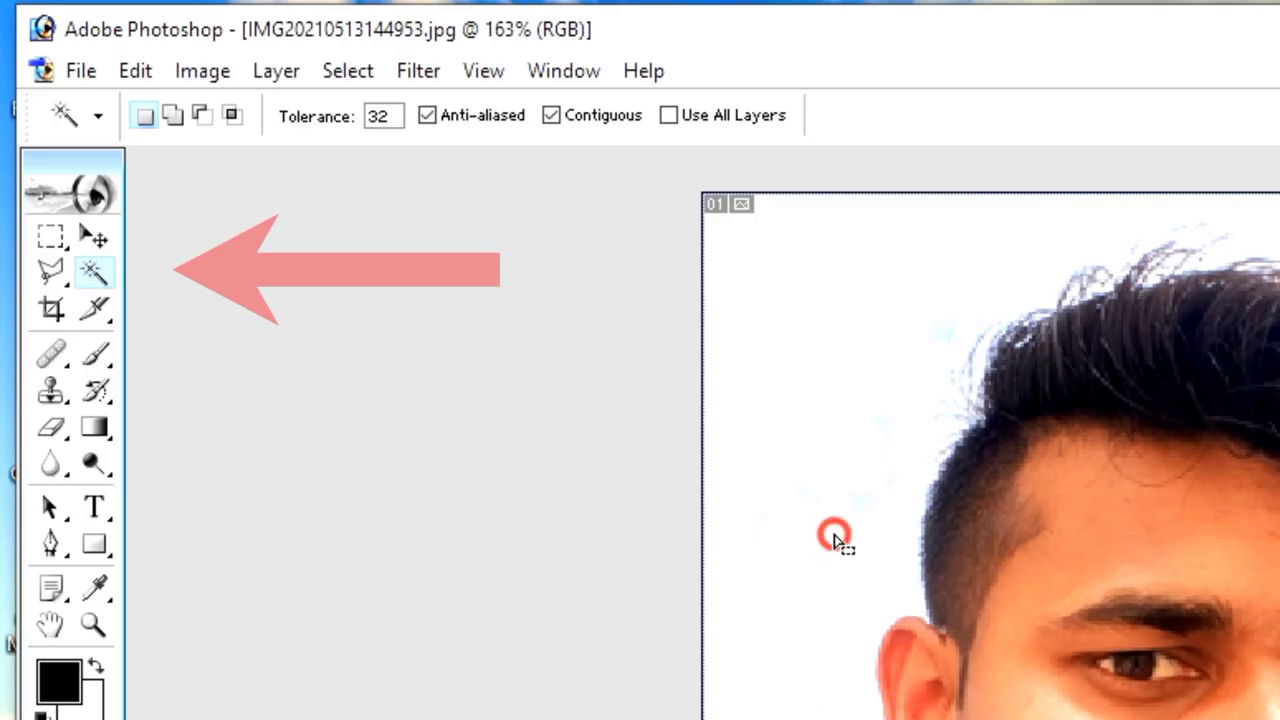
{"action": "left_click", "coordinate": [457, 280]}
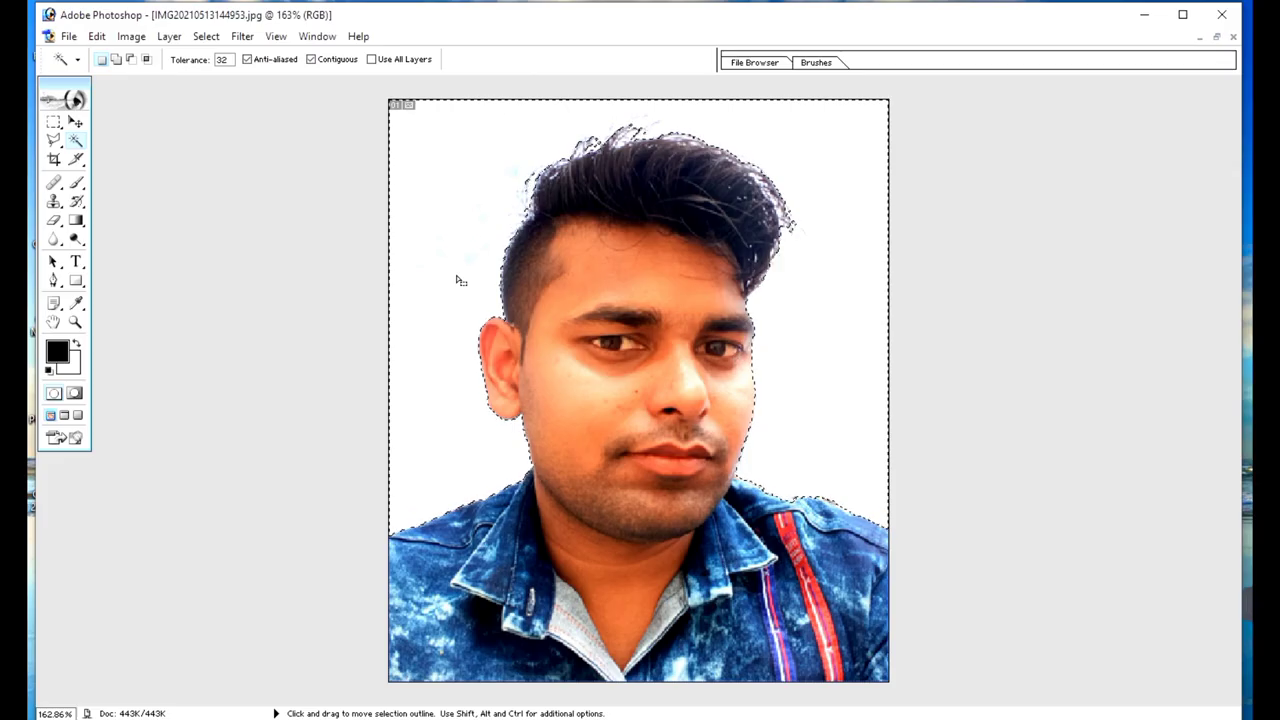
Step: Deselect, reselect and deselect the white background, then bring up the background colour picker
{"action": "left_click", "coordinate": [441, 278]}
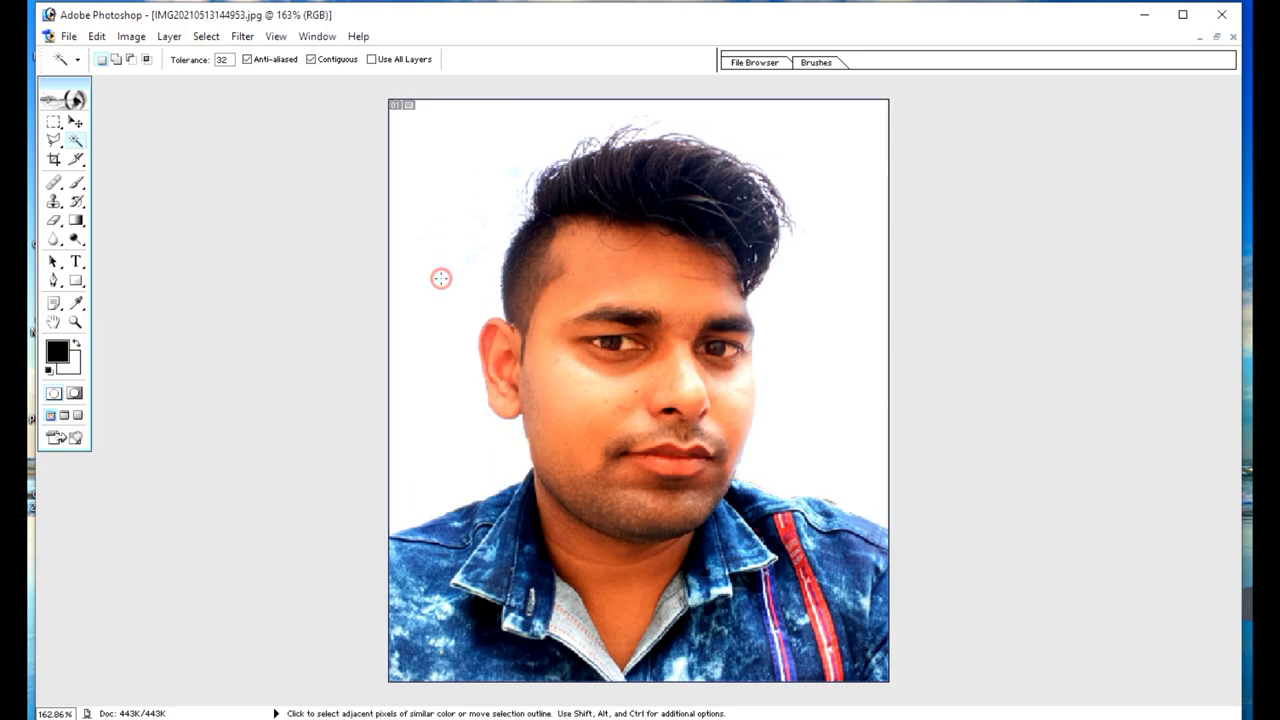
{"action": "left_click", "coordinate": [450, 290]}
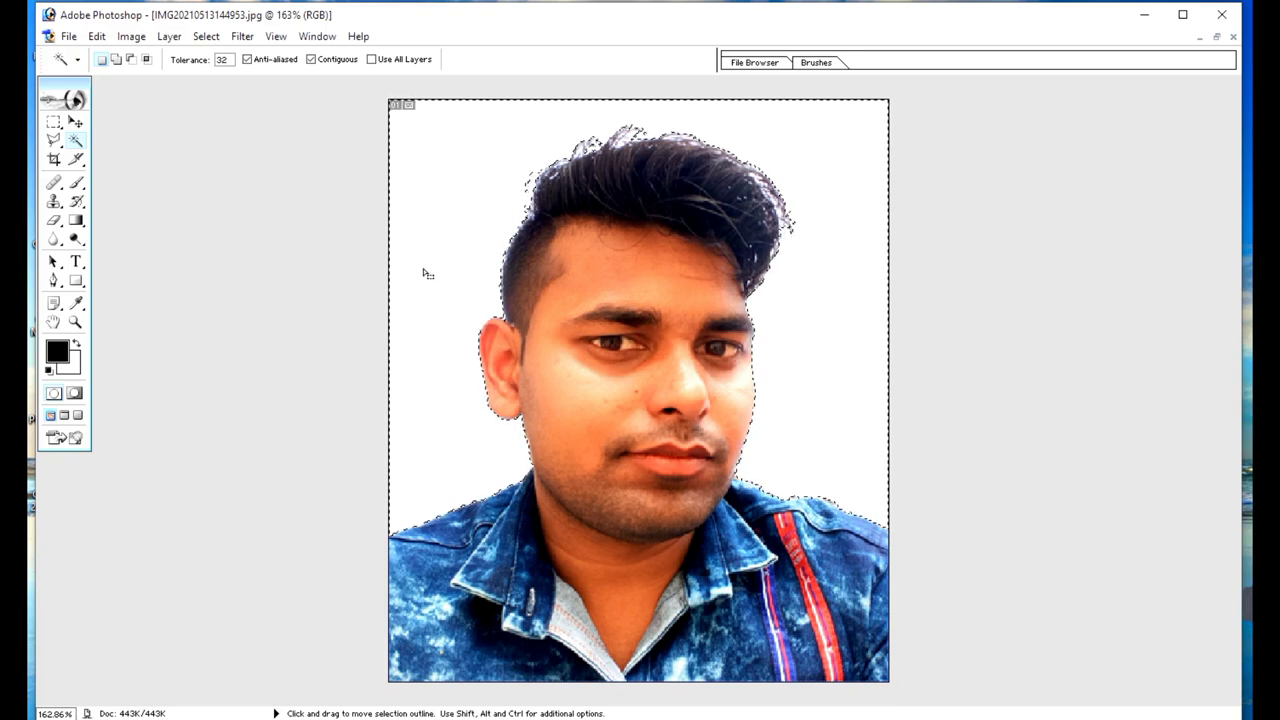
{"action": "left_click", "coordinate": [1038, 268]}
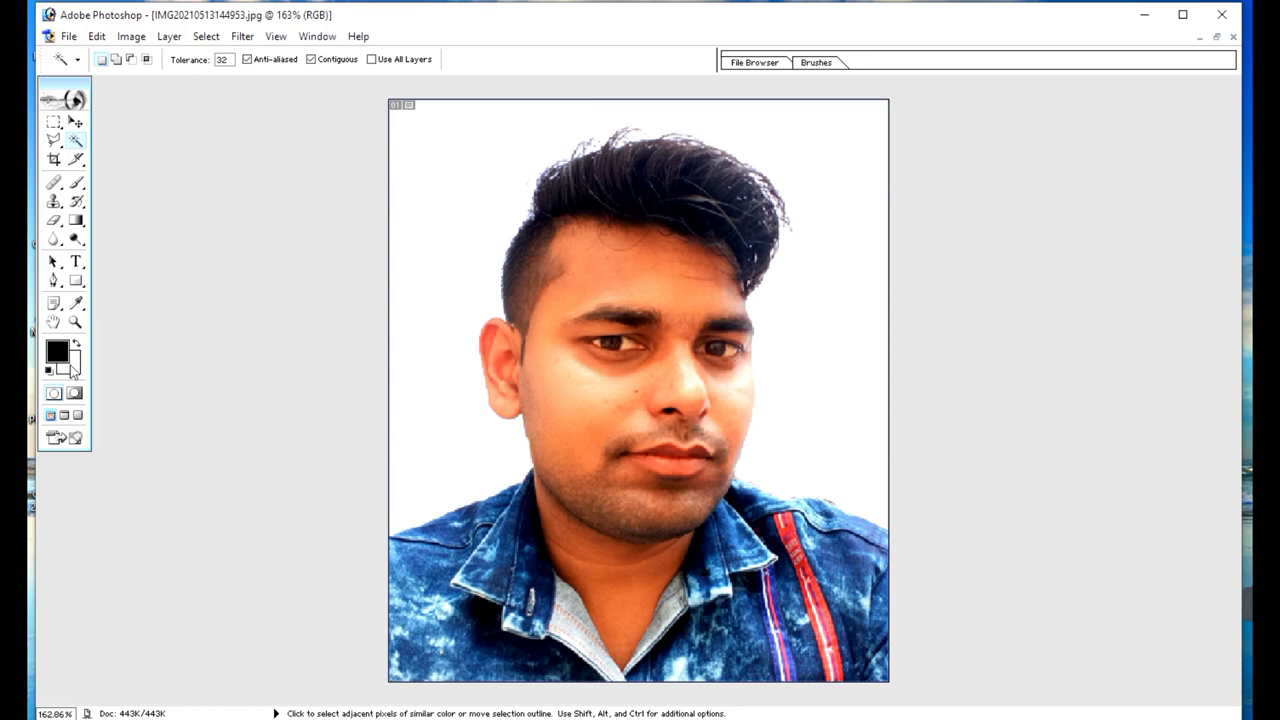
{"action": "left_click", "coordinate": [71, 368]}
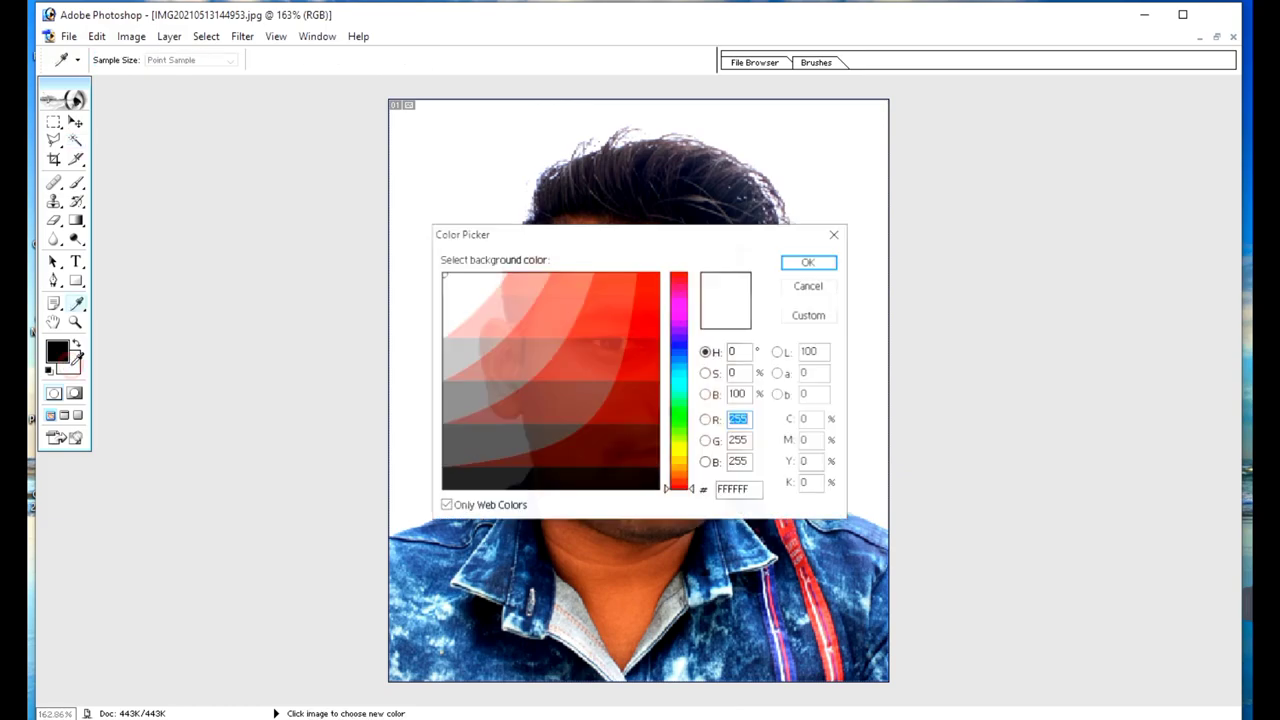
Step: Set the background colour to FF0000 and fill the white area behind the man with red
{"action": "left_click", "coordinate": [649, 281]}
{"action": "left_click", "coordinate": [815, 263]}
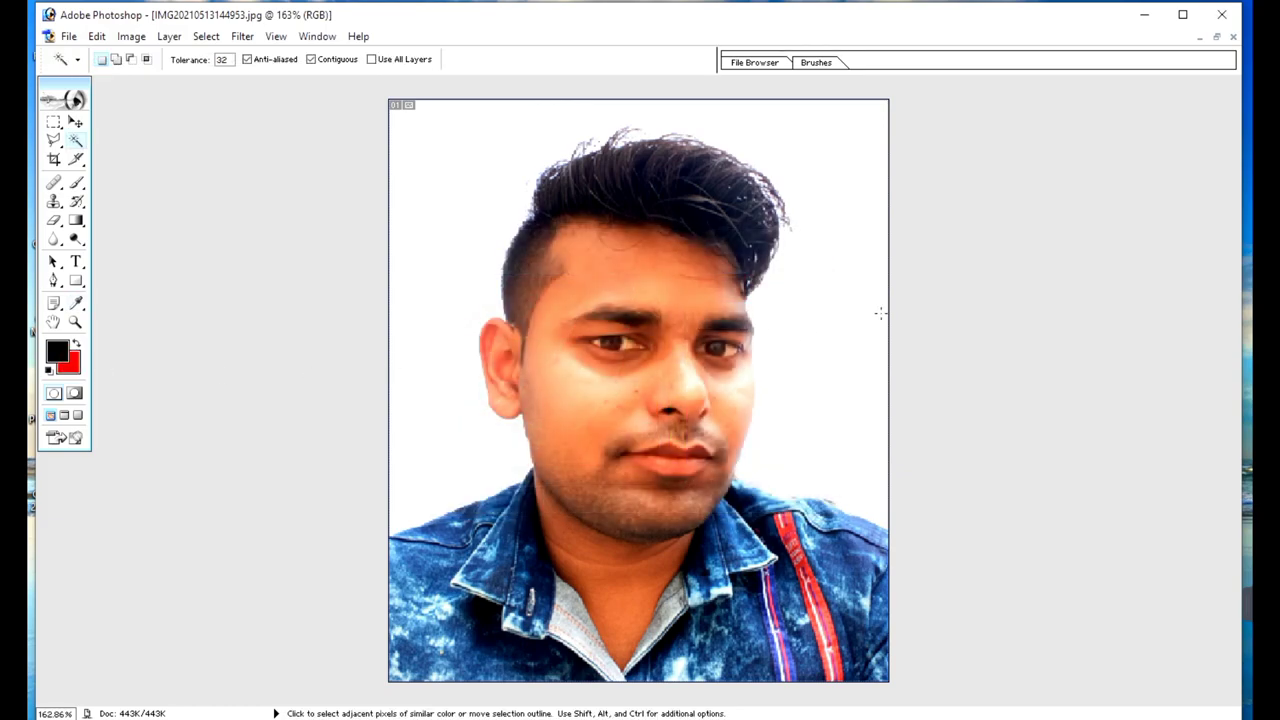
{"action": "left_click", "coordinate": [449, 229]}
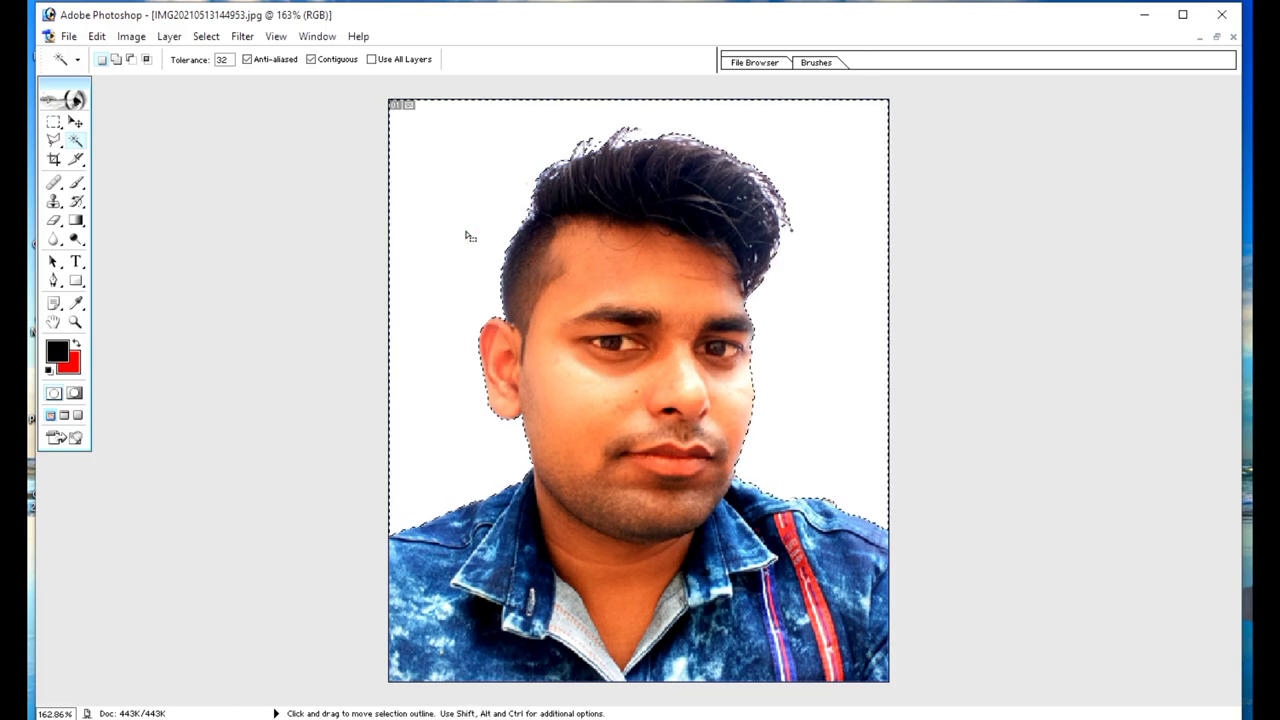
{"action": "key", "text": "Delete"}
{"action": "left_click", "coordinate": [1060, 247]}
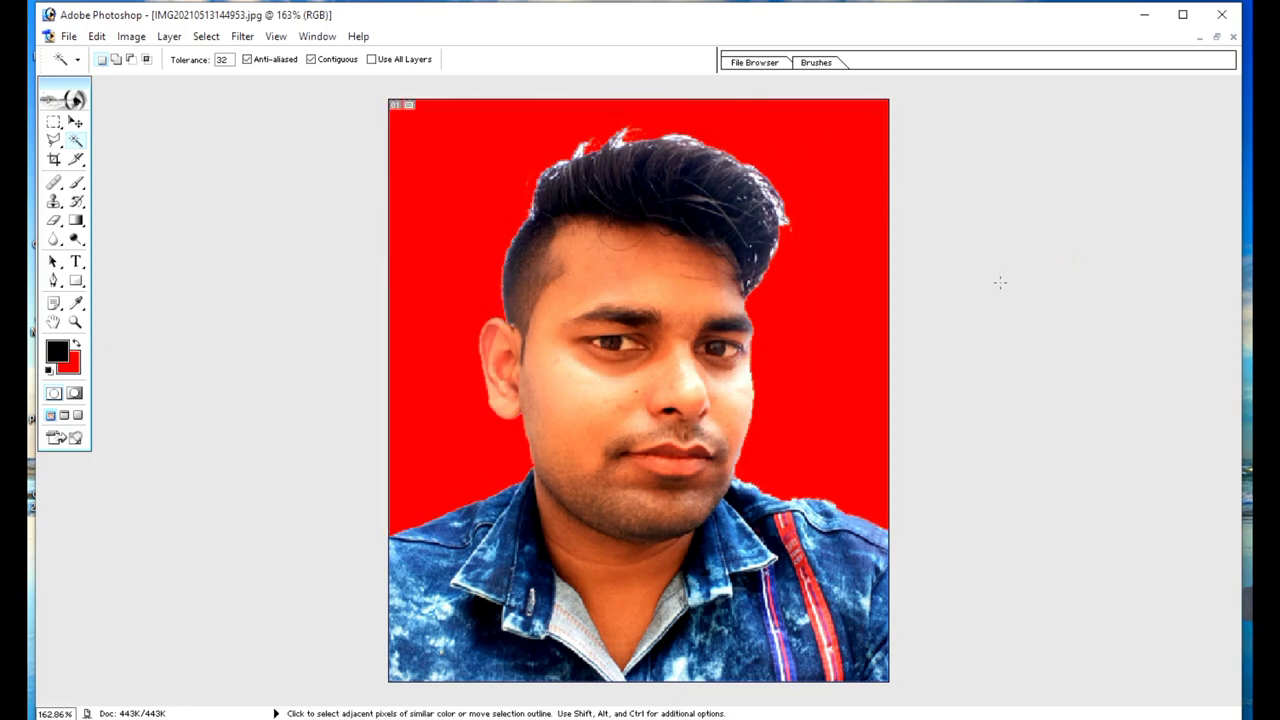
{"action": "scroll", "coordinate": [1000, 283], "scroll_direction": "up", "scroll_amount": 1}
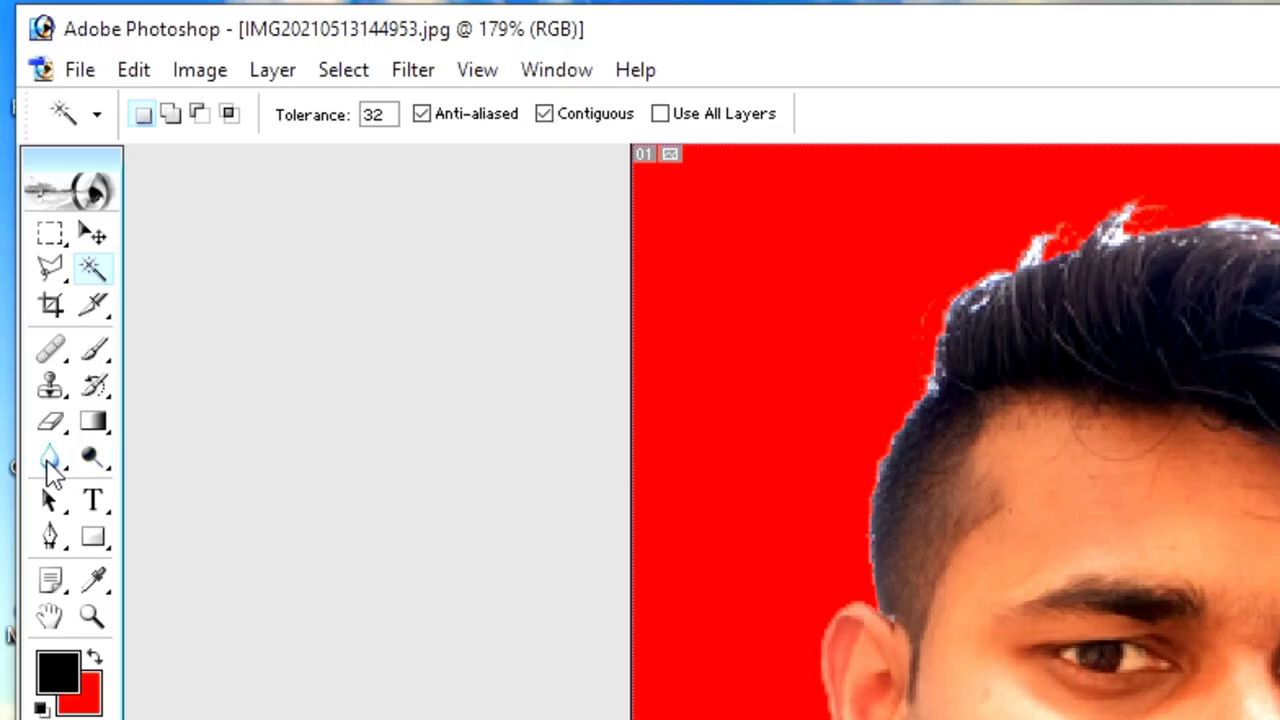
Step: Blur along the hair, ear and outline edges to soften the white fringes
{"action": "left_click", "coordinate": [54, 240]}
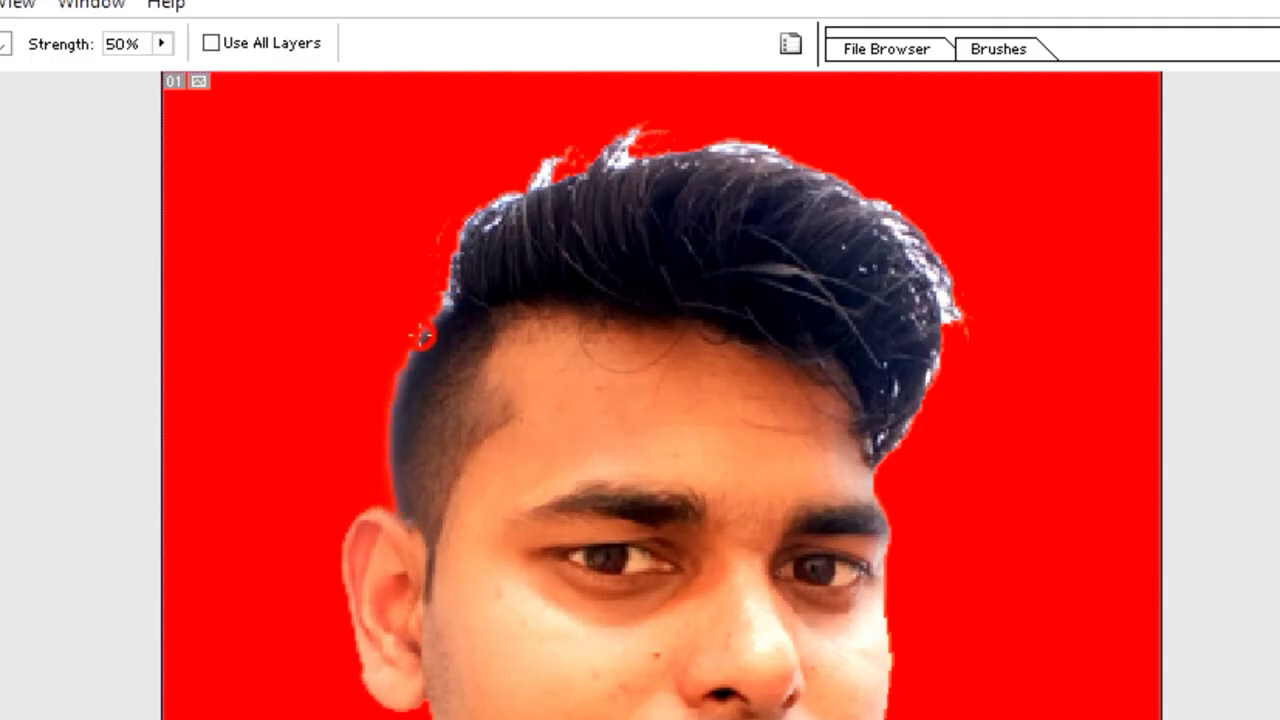
{"action": "mouse_move", "coordinate": [417, 369]}
{"action": "left_mouse_down"}
{"action": "mouse_move", "coordinate": [389, 372]}
{"action": "mouse_move", "coordinate": [449, 294]}
{"action": "left_mouse_up"}
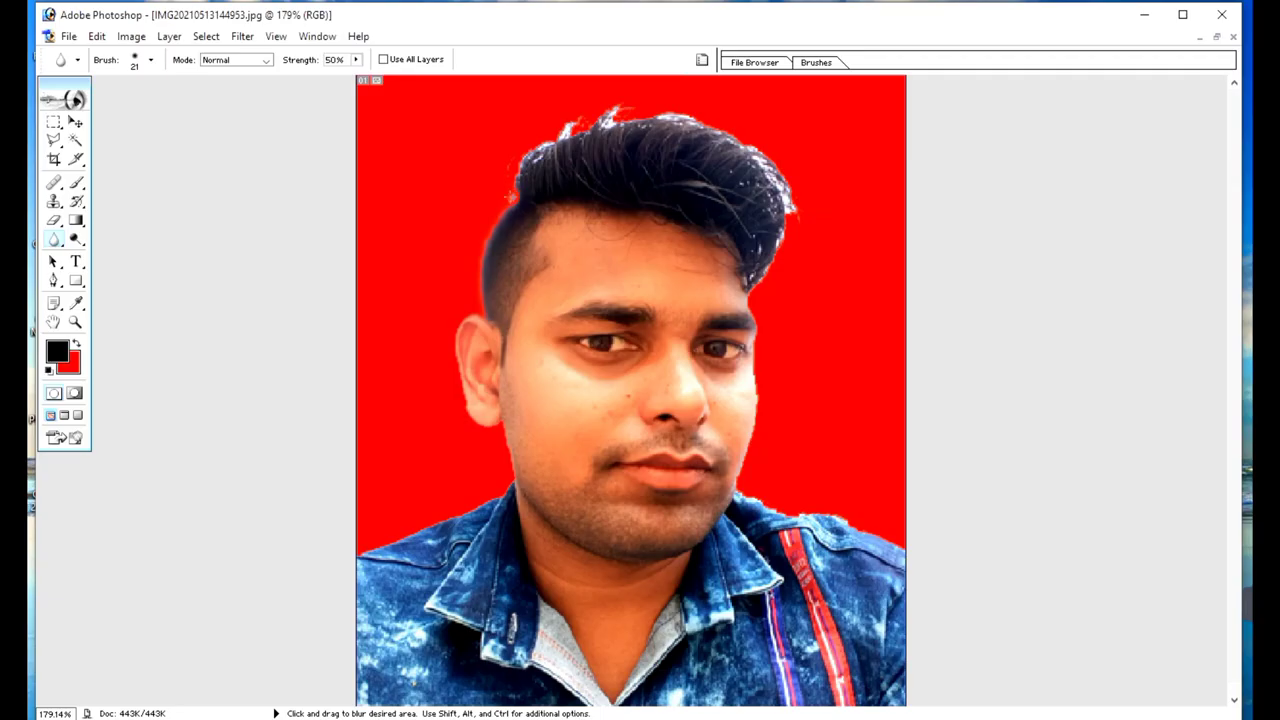
{"action": "mouse_move", "coordinate": [540, 152]}
{"action": "left_mouse_down"}
{"action": "mouse_move", "coordinate": [615, 115]}
{"action": "mouse_move", "coordinate": [770, 170]}
{"action": "mouse_move", "coordinate": [750, 243]}
{"action": "mouse_move", "coordinate": [788, 197]}
{"action": "mouse_move", "coordinate": [755, 520]}
{"action": "mouse_move", "coordinate": [900, 550]}
{"action": "left_mouse_up"}
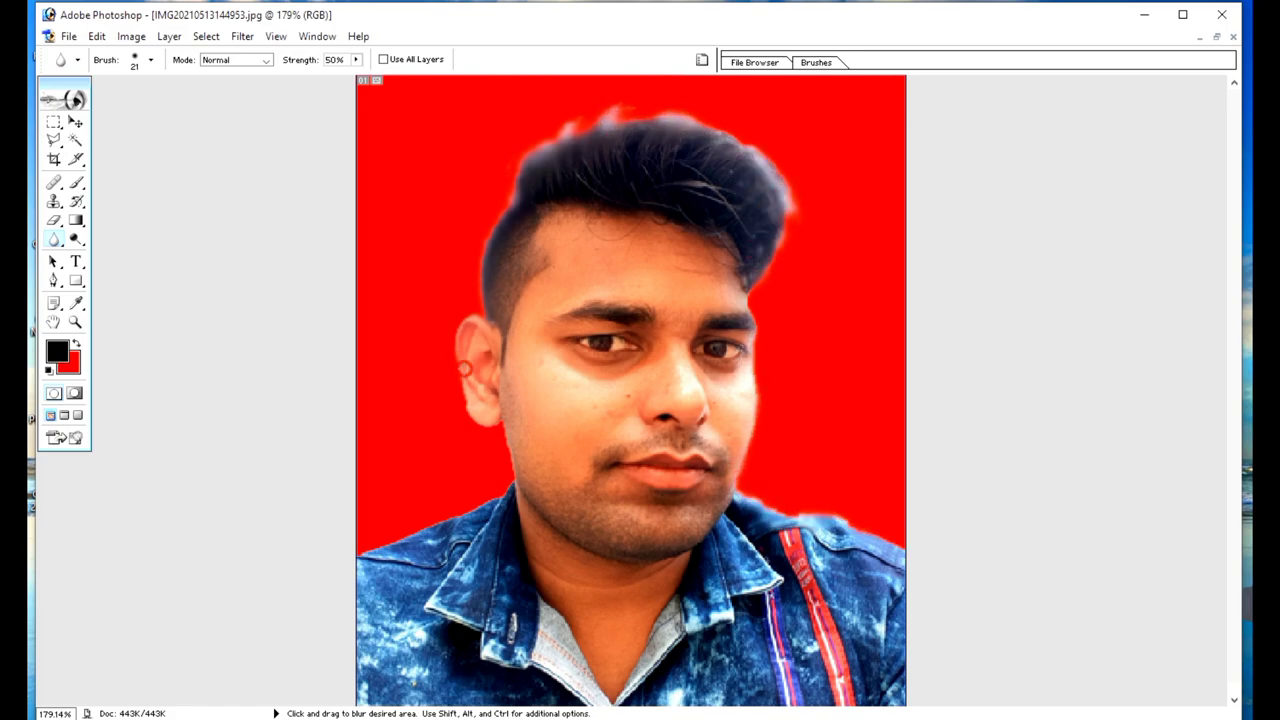
{"action": "left_click_drag", "start_coordinate": [465, 345], "coordinate": [370, 555]}
{"action": "key", "text": "w"}
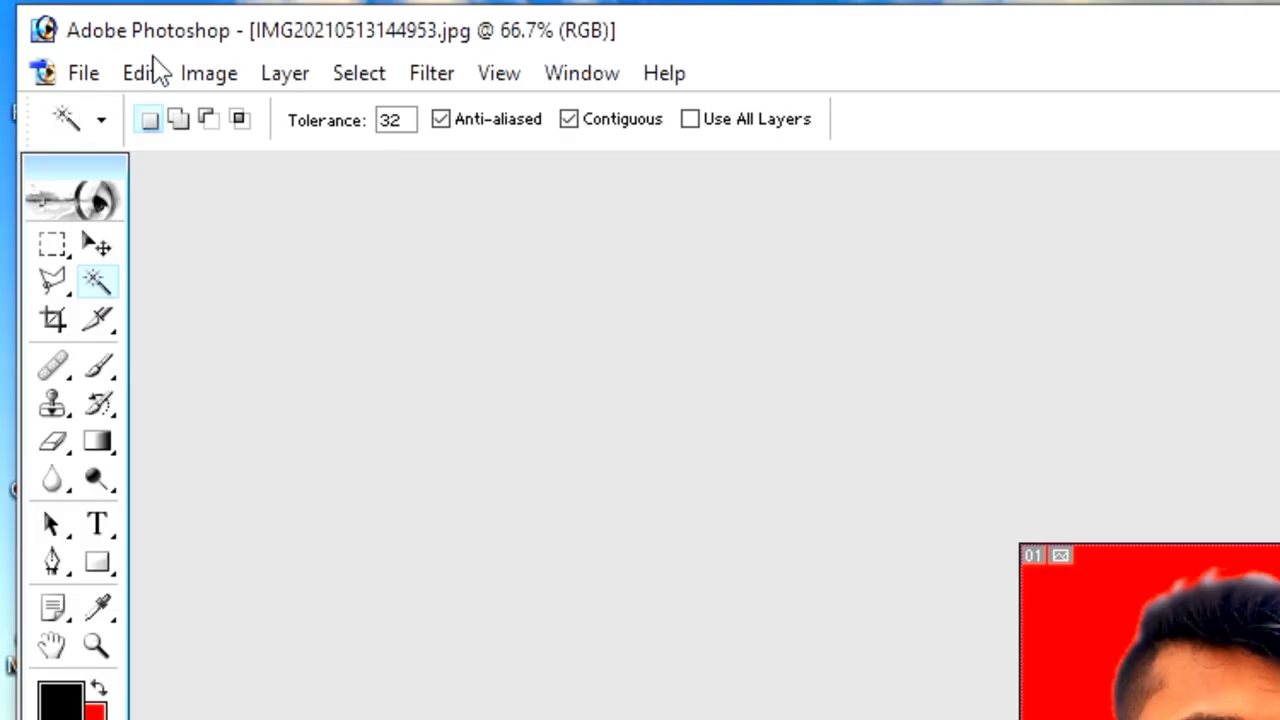
Step: Stroke the whole image with a black Inside border, then deselect
{"action": "key", "text": "ctrl+a"}
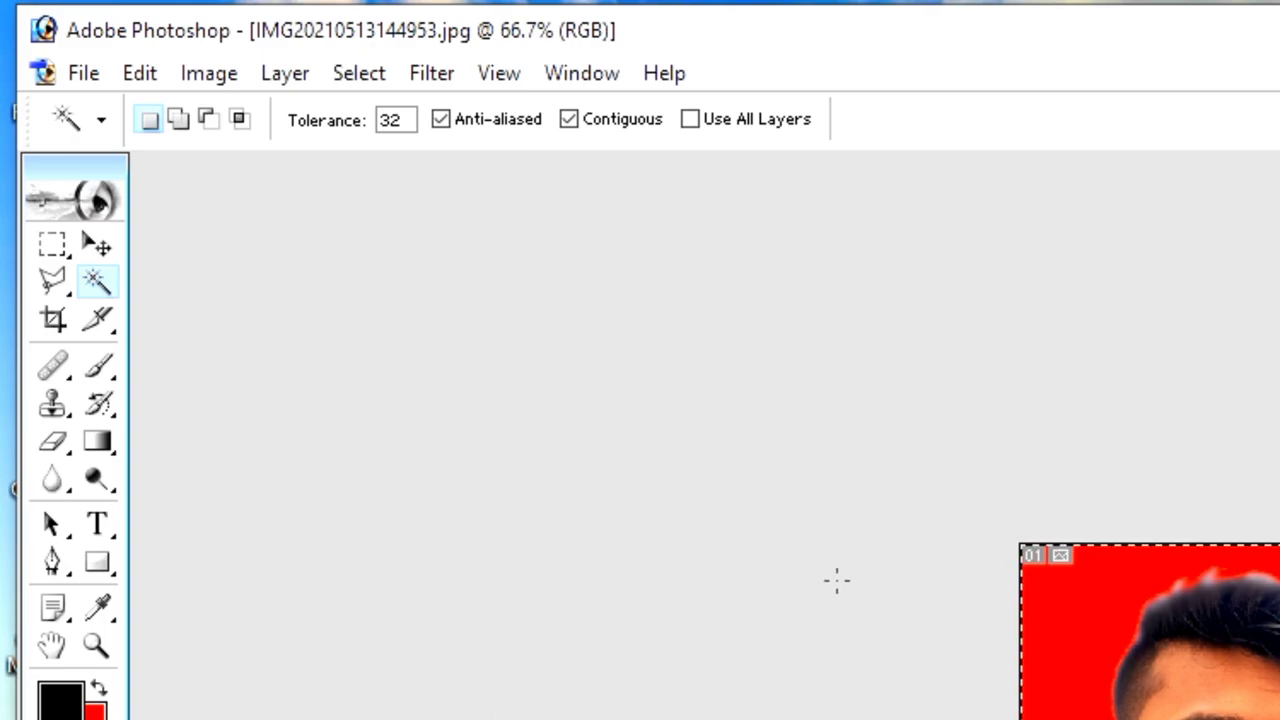
{"action": "left_click", "coordinate": [140, 73]}
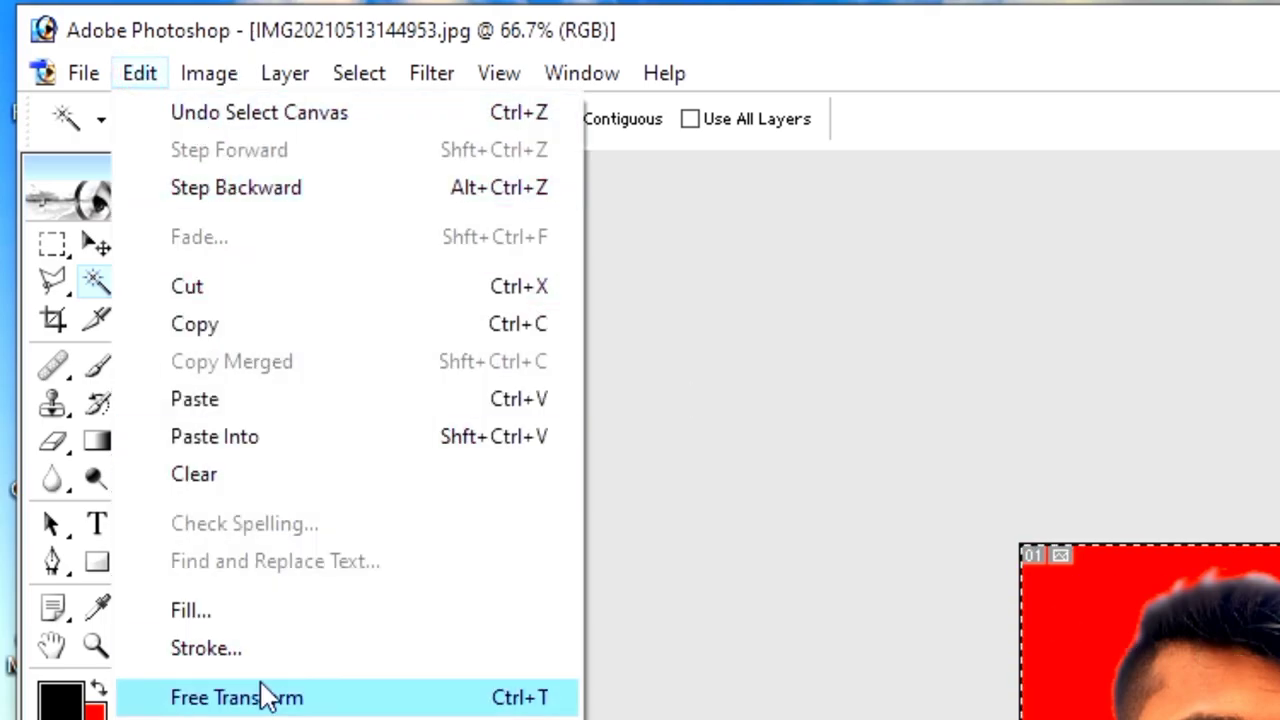
{"action": "left_click", "coordinate": [275, 650]}
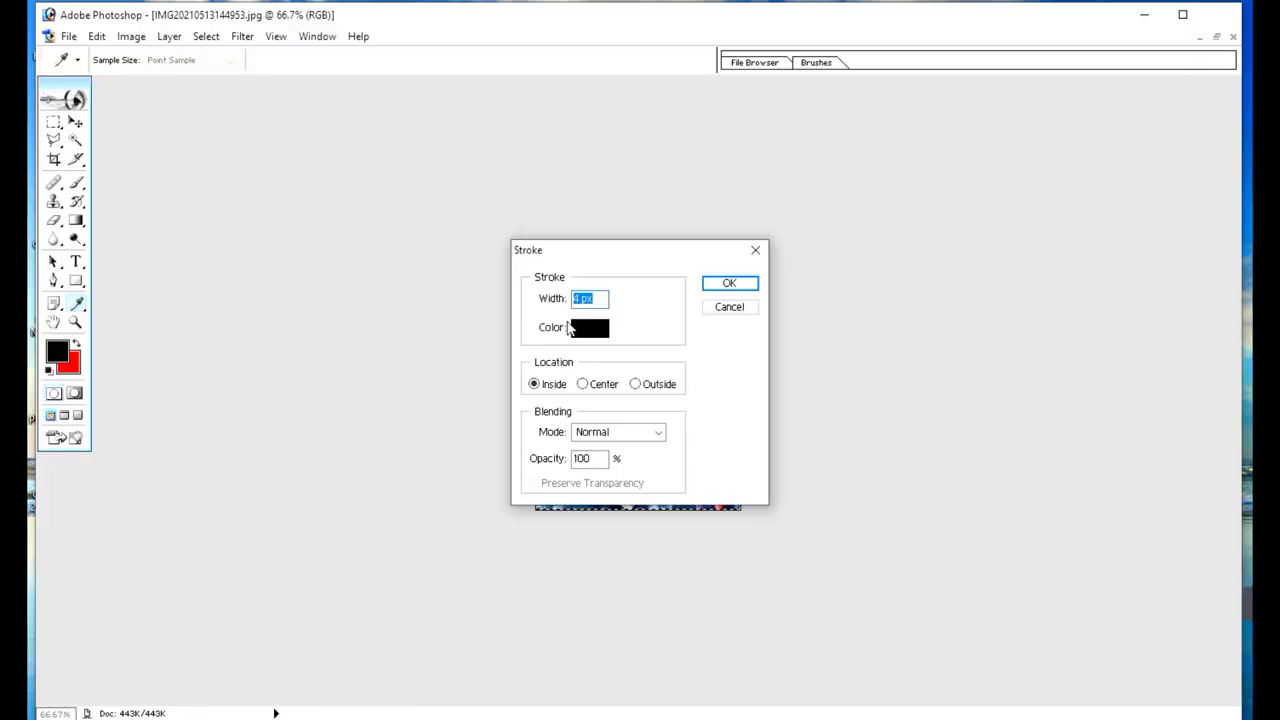
{"action": "left_click", "coordinate": [590, 330]}
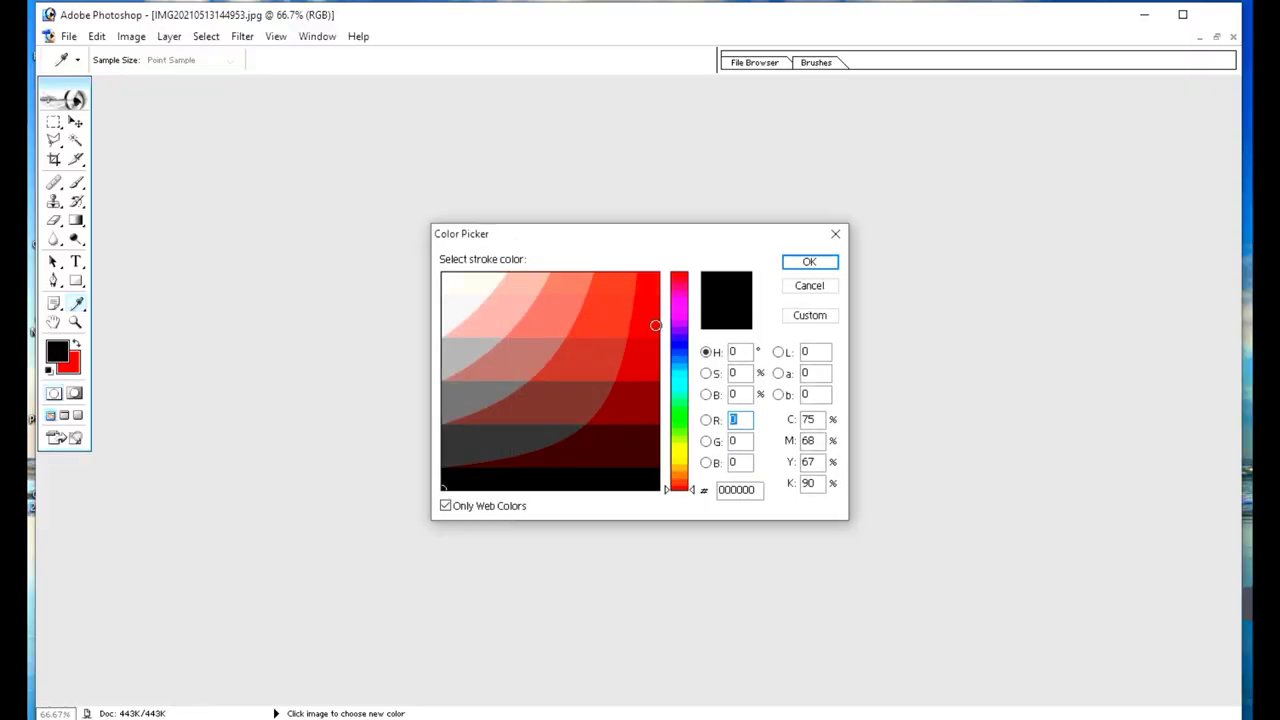
{"action": "left_click", "coordinate": [813, 261]}
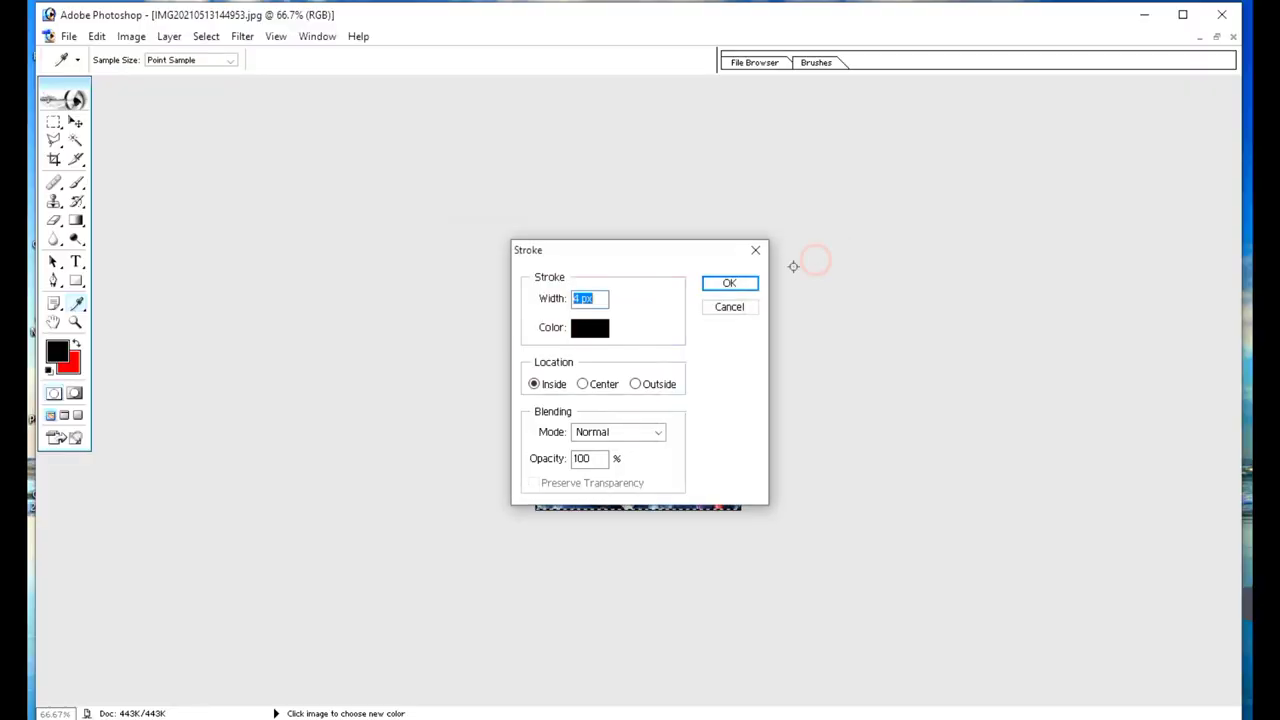
{"action": "left_click", "coordinate": [728, 284]}
{"action": "key", "text": "w"}
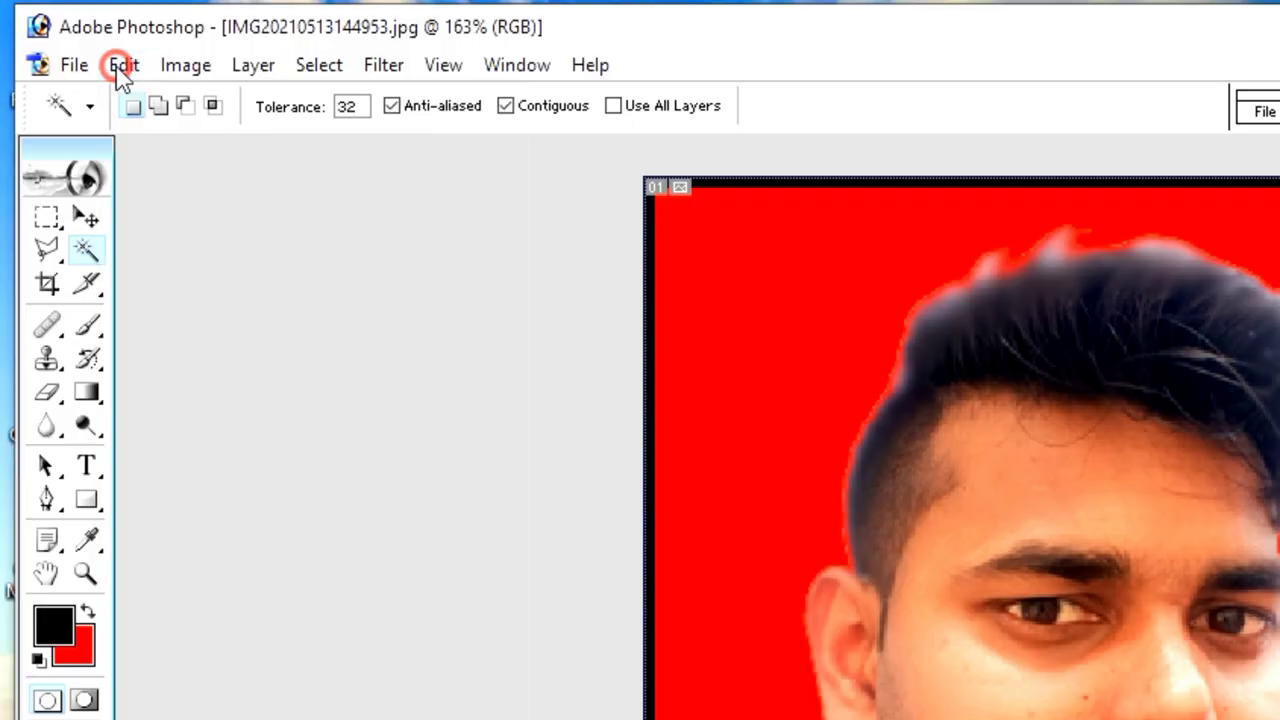
Step: Apply a slight Curves adjustment by moving a point on the RGB midtones
{"action": "left_click", "coordinate": [124, 37]}
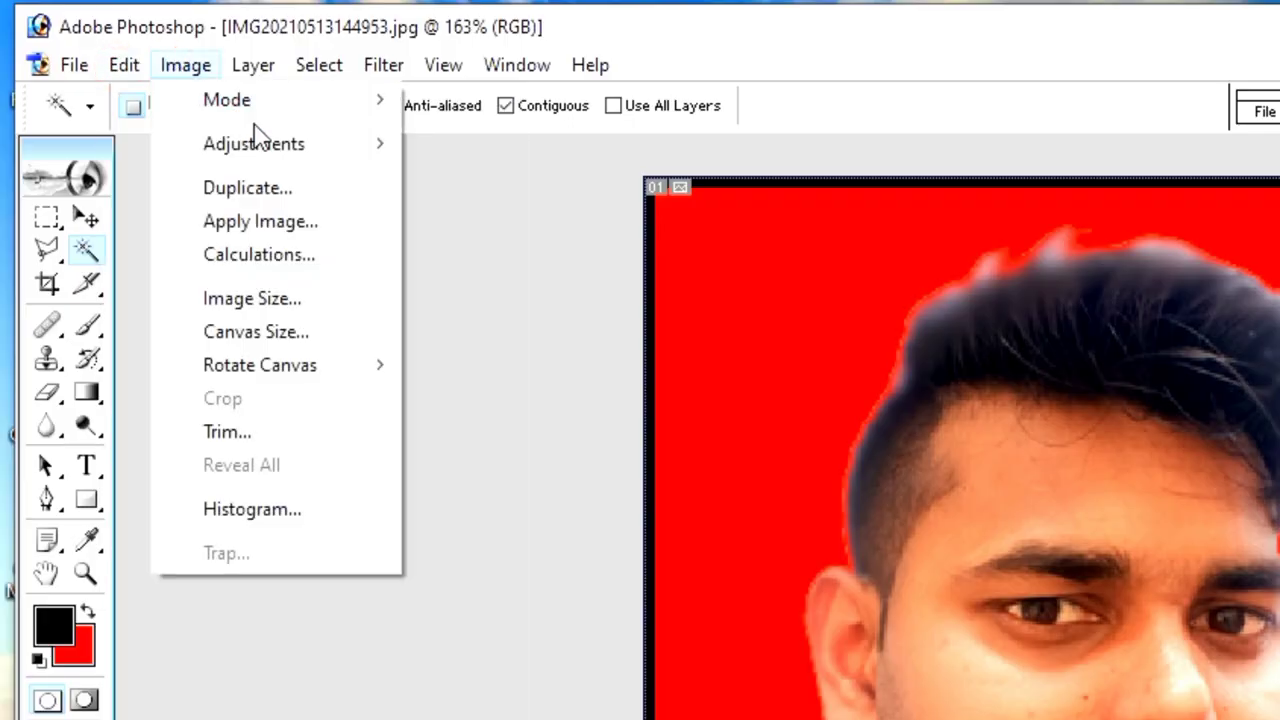
{"action": "mouse_move", "coordinate": [170, 80]}
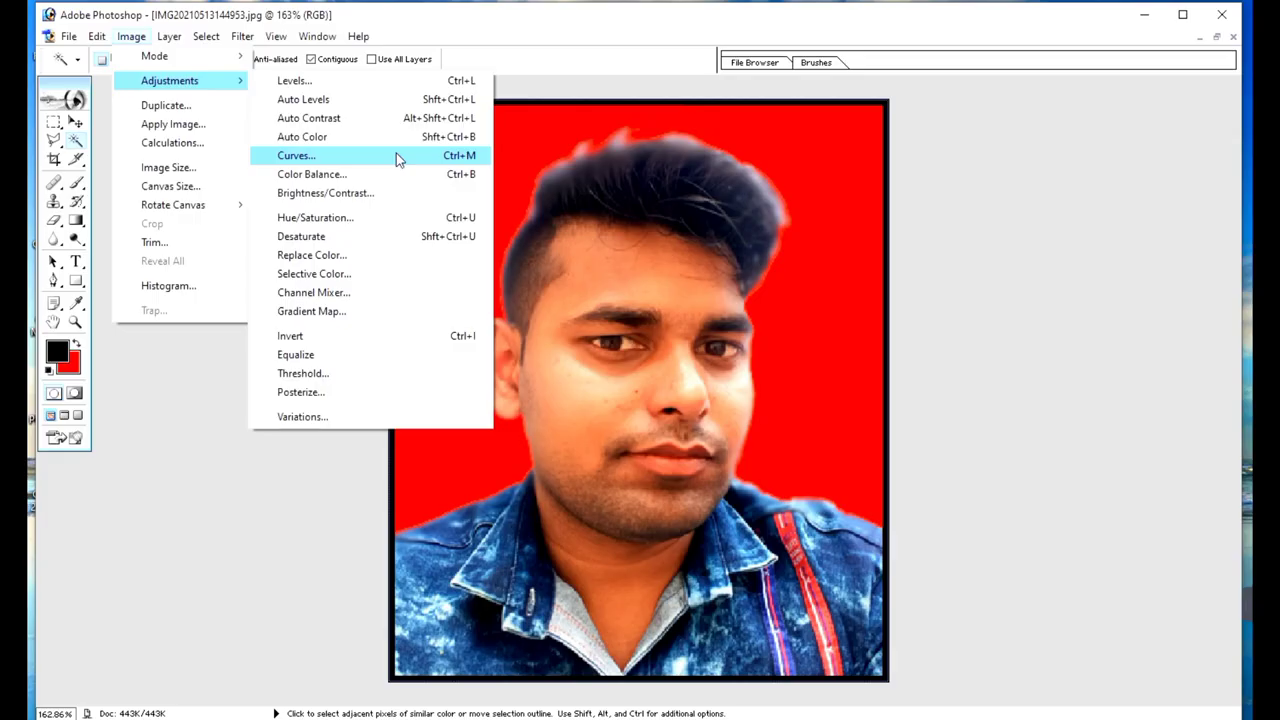
{"action": "left_click", "coordinate": [396, 153]}
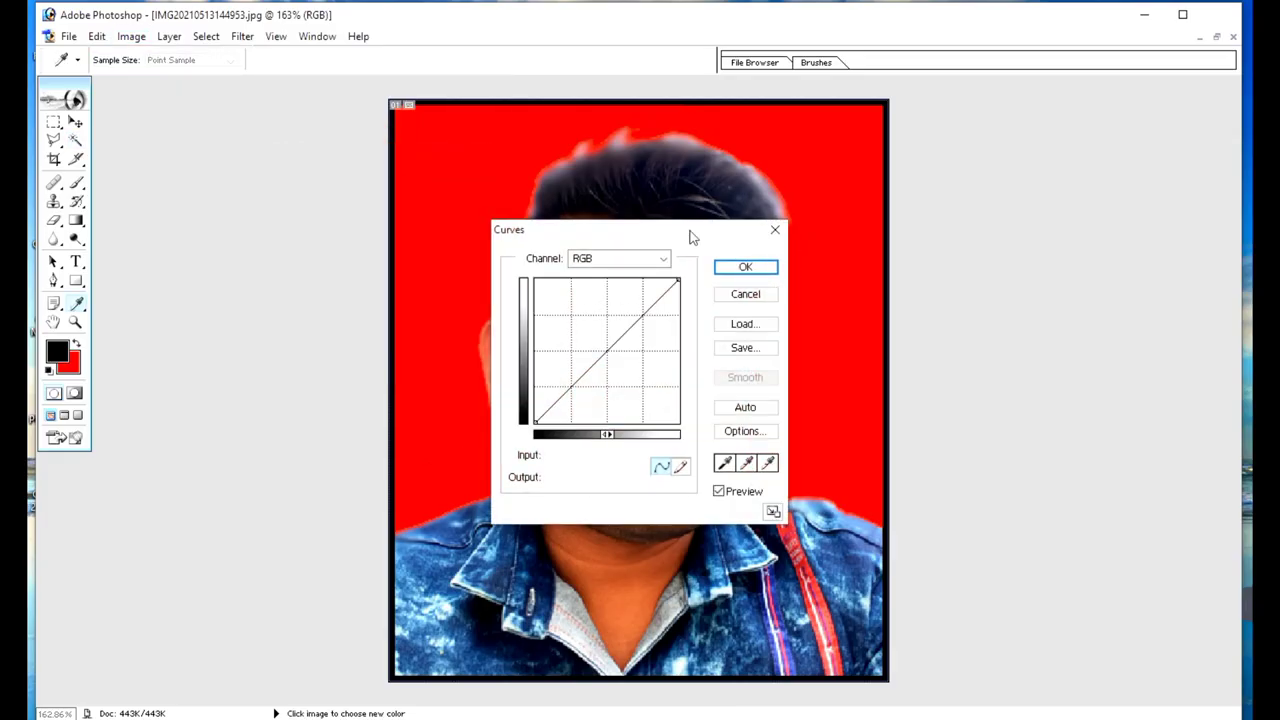
{"action": "left_click_drag", "start_coordinate": [693, 238], "coordinate": [1112, 205]}
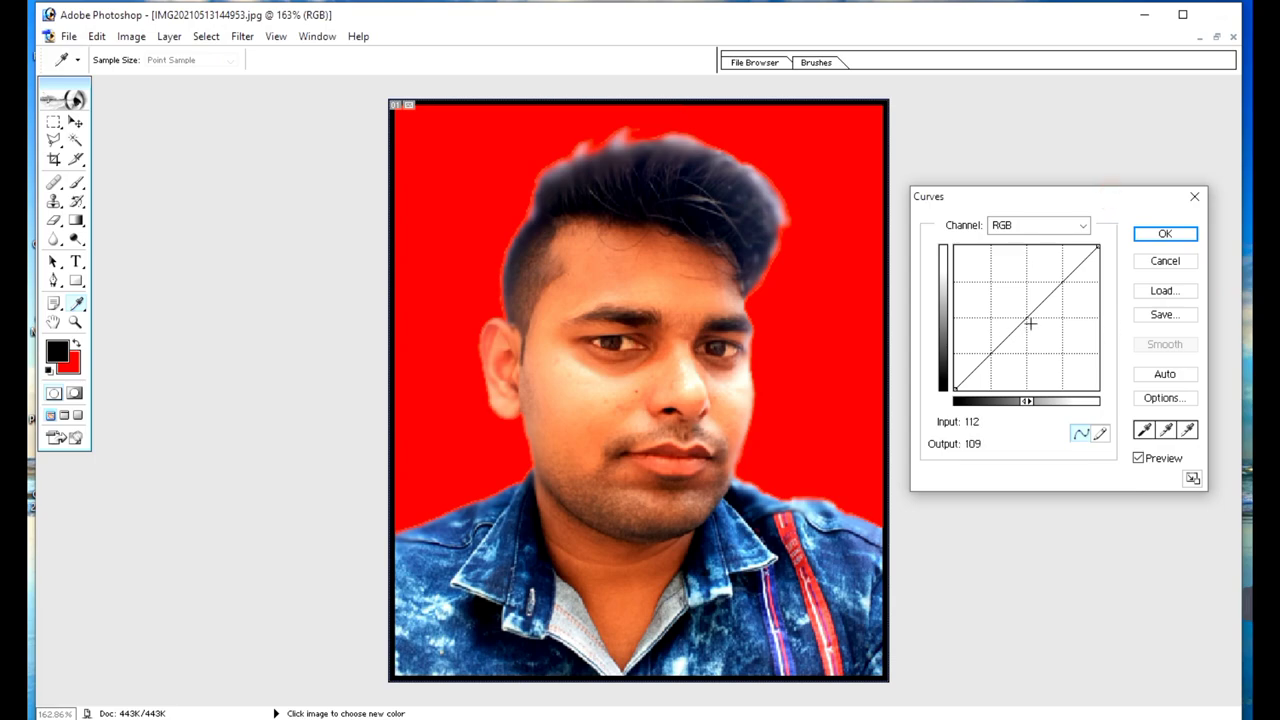
{"action": "mouse_move", "coordinate": [1027, 316]}
{"action": "left_mouse_down"}
{"action": "mouse_move", "coordinate": [1009, 297]}
{"action": "mouse_move", "coordinate": [1023, 338]}
{"action": "mouse_move", "coordinate": [1031, 322]}
{"action": "mouse_move", "coordinate": [1051, 337]}
{"action": "mouse_move", "coordinate": [1009, 297]}
{"action": "left_mouse_up"}
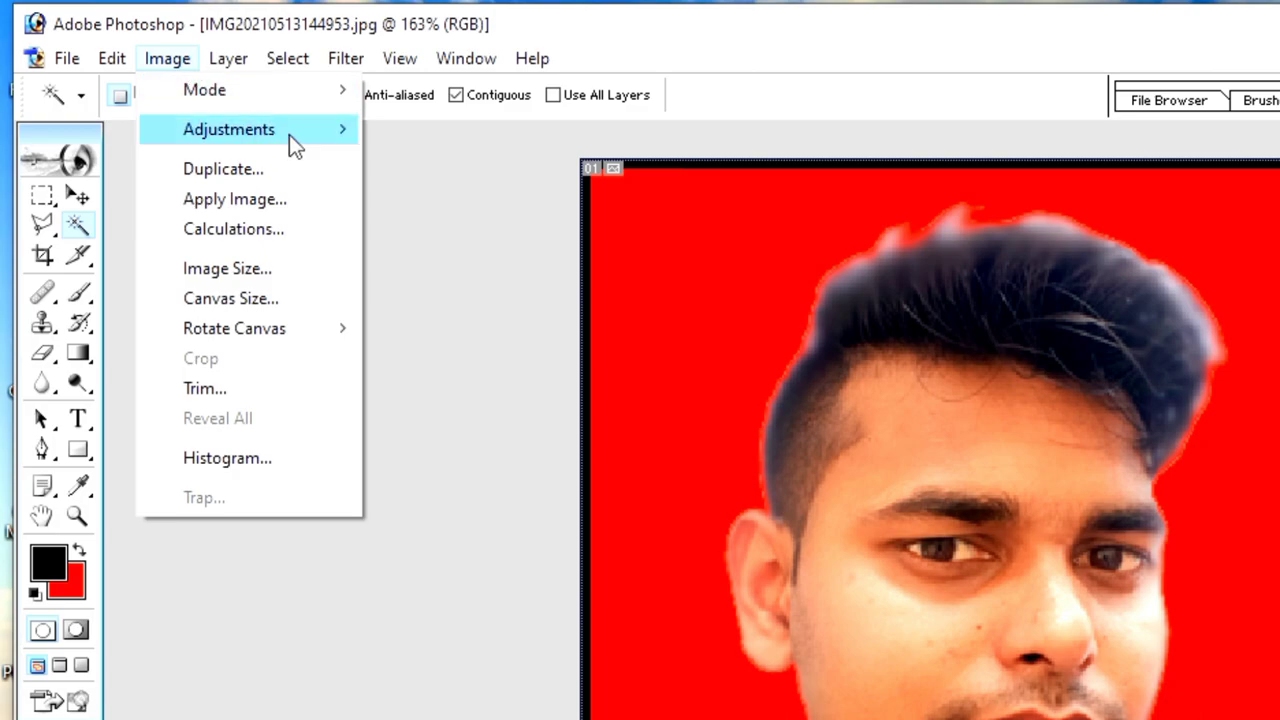
{"action": "mouse_move", "coordinate": [229, 129]}
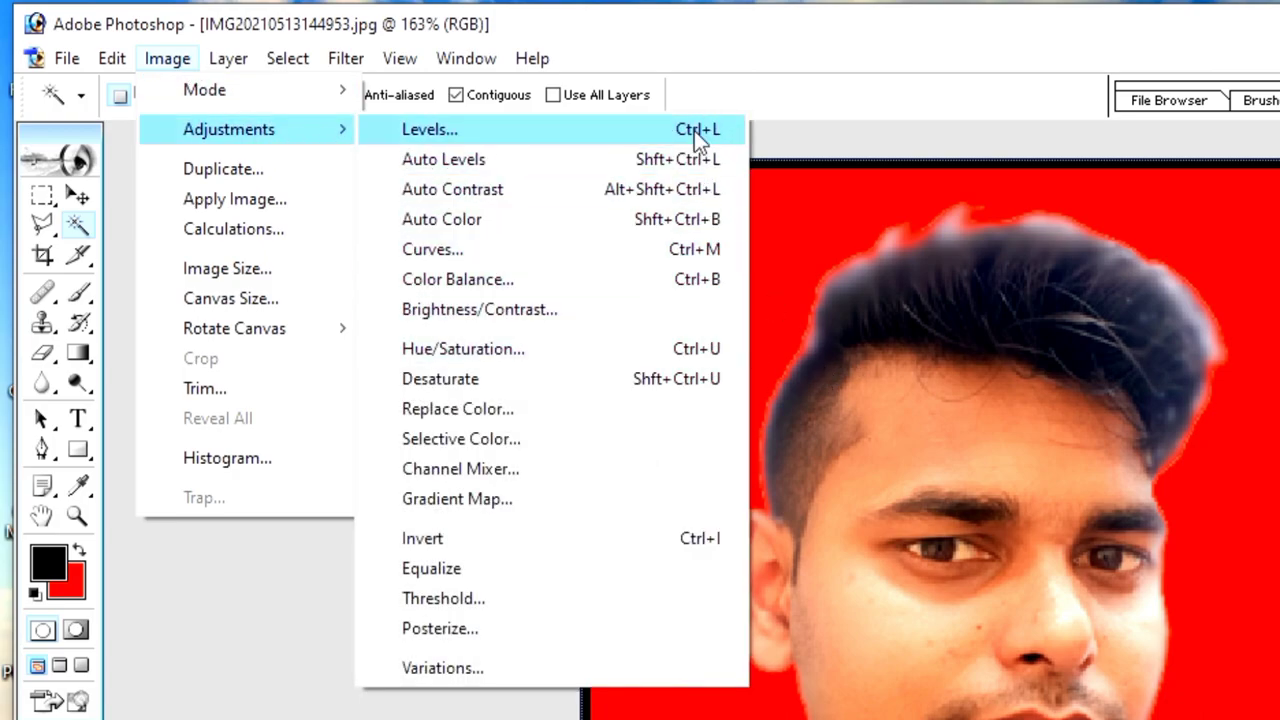
Step: In Levels, lower the output white point and raise the output black point slightly
{"action": "left_click", "coordinate": [694, 130]}
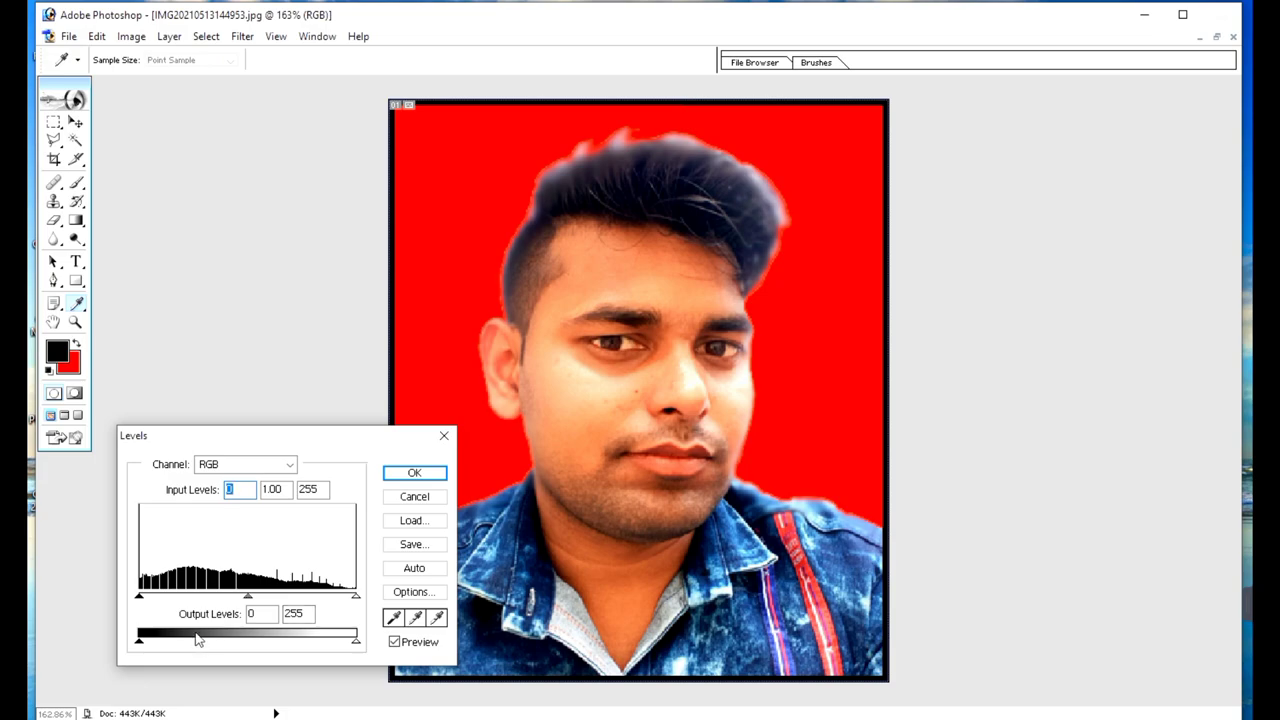
{"action": "left_click", "coordinate": [271, 632]}
{"action": "mouse_move", "coordinate": [353, 640]}
{"action": "left_mouse_down"}
{"action": "mouse_move", "coordinate": [260, 640]}
{"action": "mouse_move", "coordinate": [353, 645]}
{"action": "left_mouse_up"}
{"action": "mouse_move", "coordinate": [139, 645]}
{"action": "left_mouse_down"}
{"action": "mouse_move", "coordinate": [200, 652]}
{"action": "mouse_move", "coordinate": [151, 651]}
{"action": "left_mouse_up"}
{"action": "key", "text": "Return"}
{"action": "key", "text": "w"}
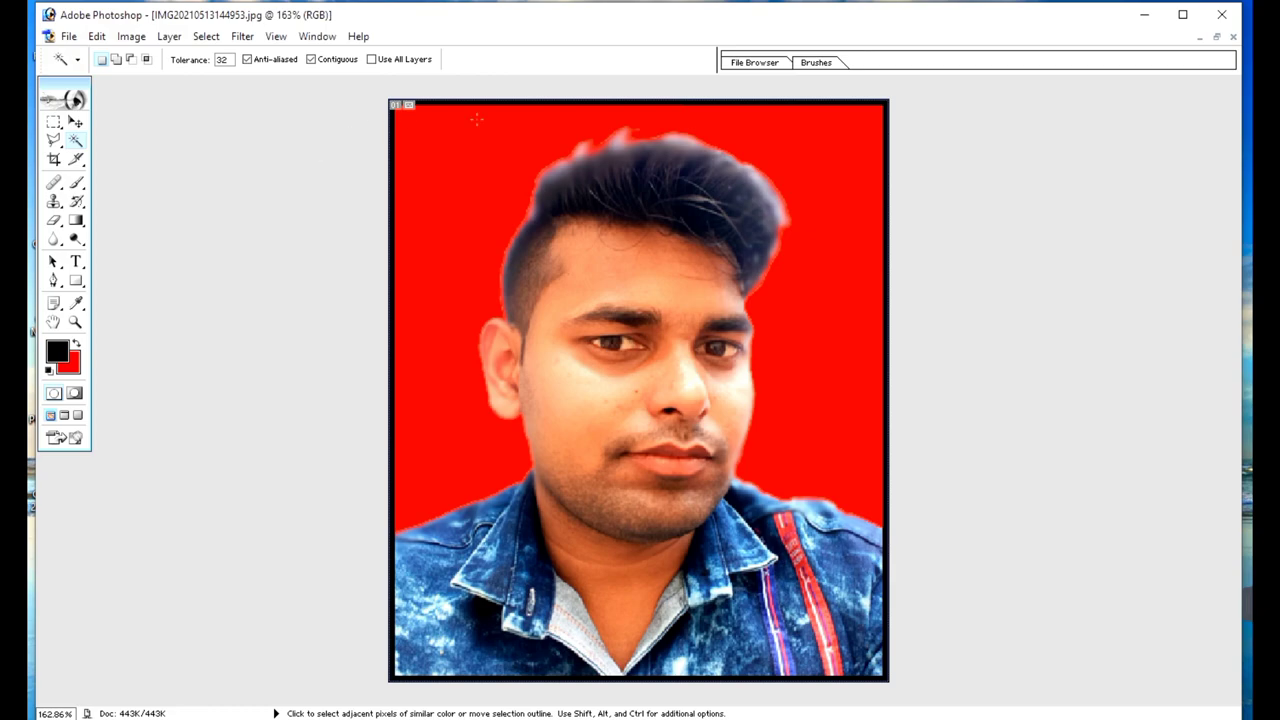
{"action": "scroll", "coordinate": [368, 241], "scroll_direction": "up", "scroll_amount": 1}
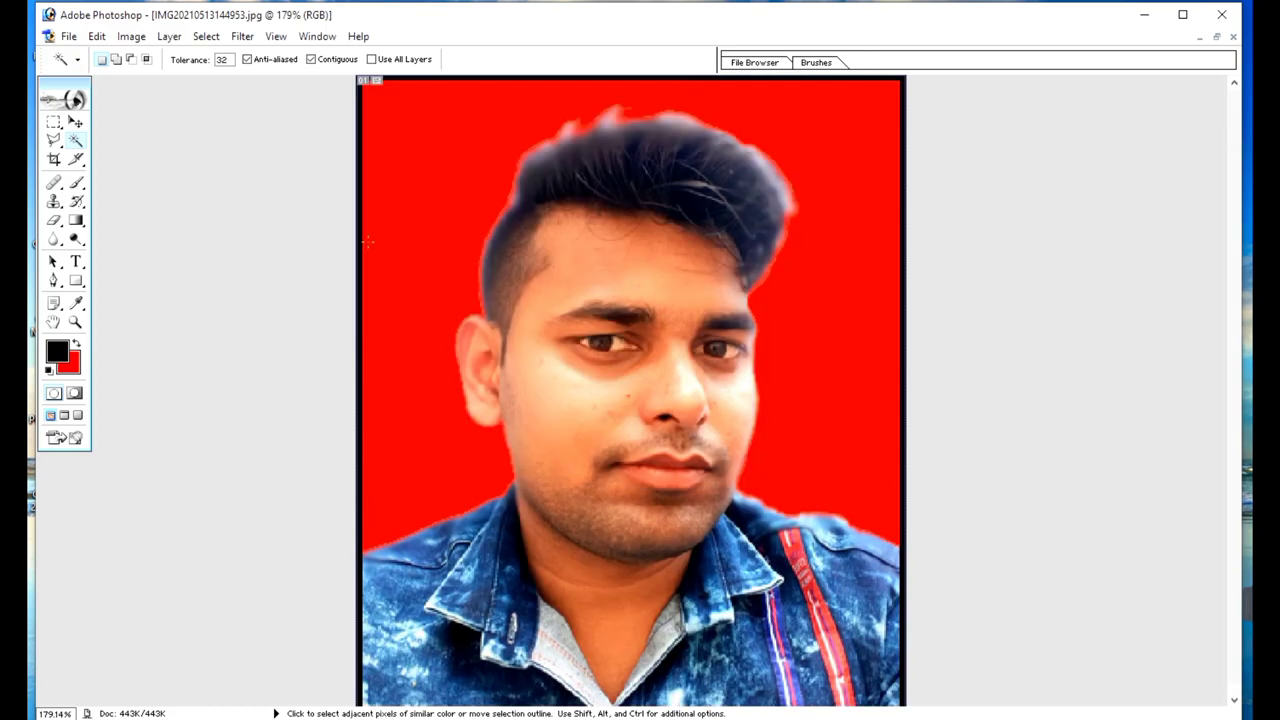
{"action": "scroll", "coordinate": [375, 233], "scroll_direction": "down", "scroll_amount": 1}
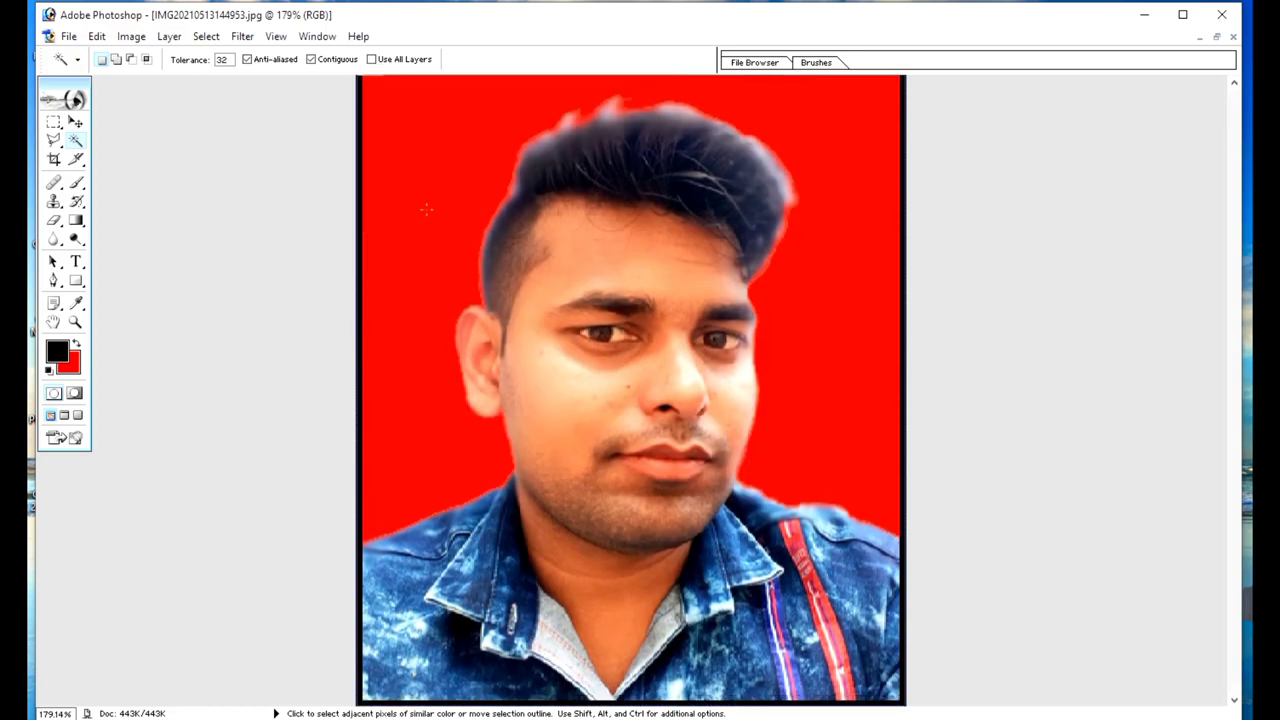
{"action": "key", "text": "ctrl+minus"}
{"action": "key", "text": "ctrl+minus"}
{"action": "key", "text": "ctrl+minus"}
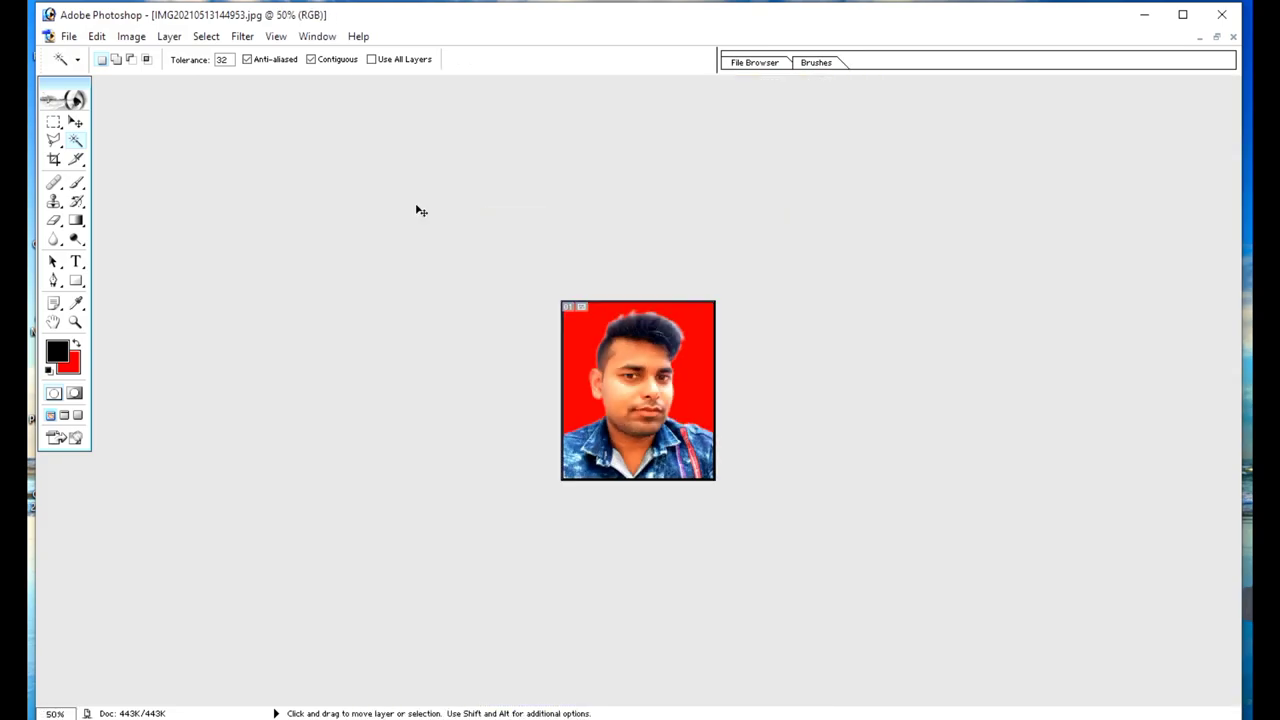
Step: Exit full screen and create a blank white A4 document, Untitled-1, at 210 × 297 mm and 300 ppi
{"action": "left_click", "coordinate": [1216, 38]}
{"action": "left_click", "coordinate": [49, 36]}
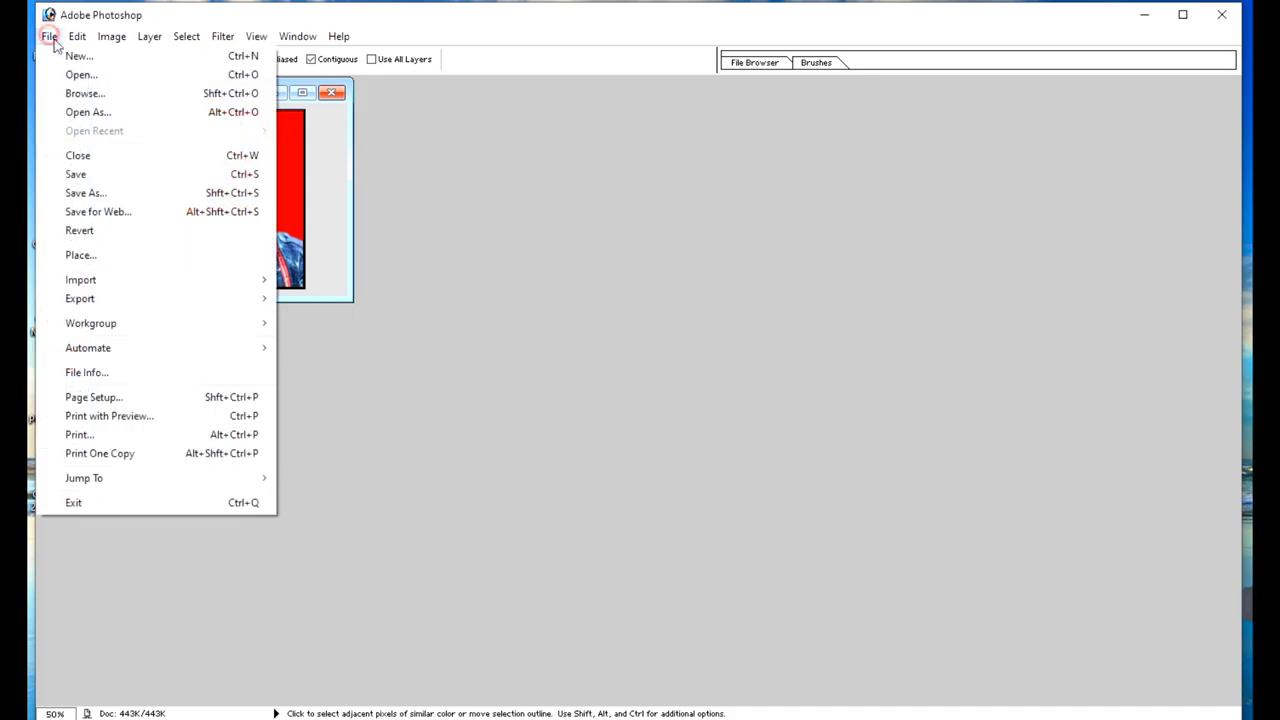
{"action": "left_click", "coordinate": [80, 56]}
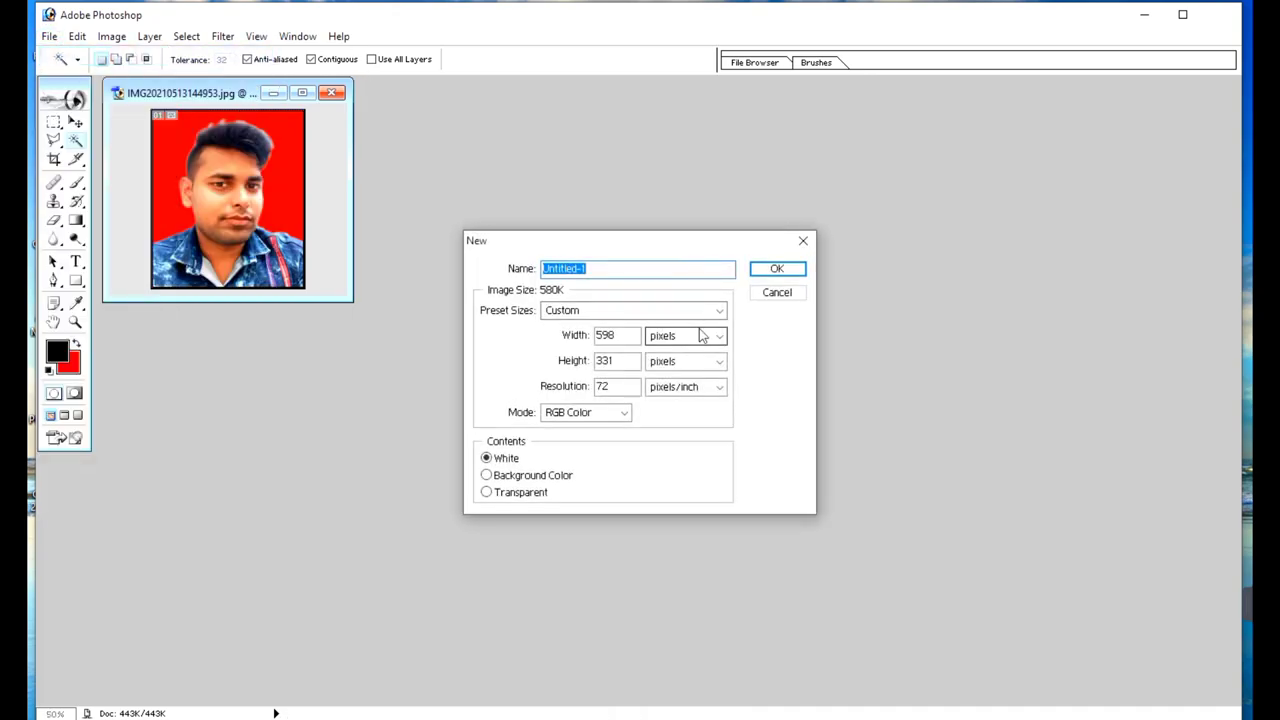
{"action": "left_click", "coordinate": [625, 311]}
{"action": "left_click", "coordinate": [588, 654]}
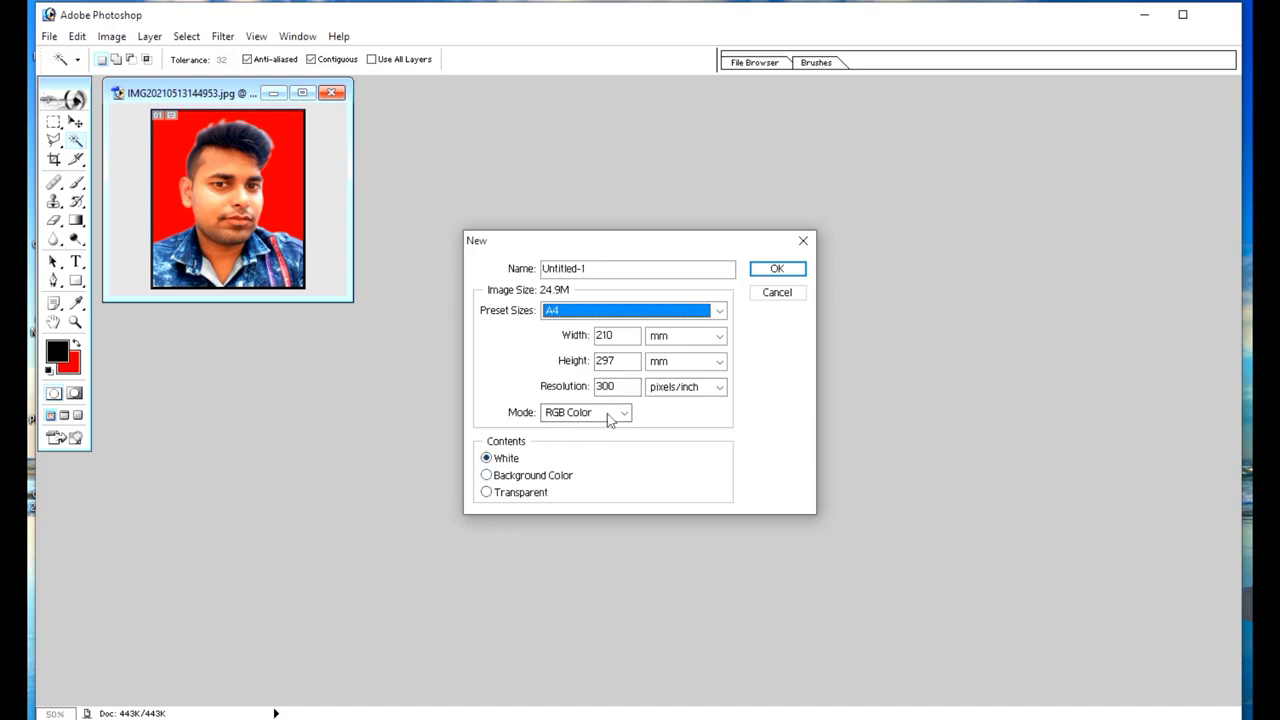
{"action": "left_click", "coordinate": [778, 268]}
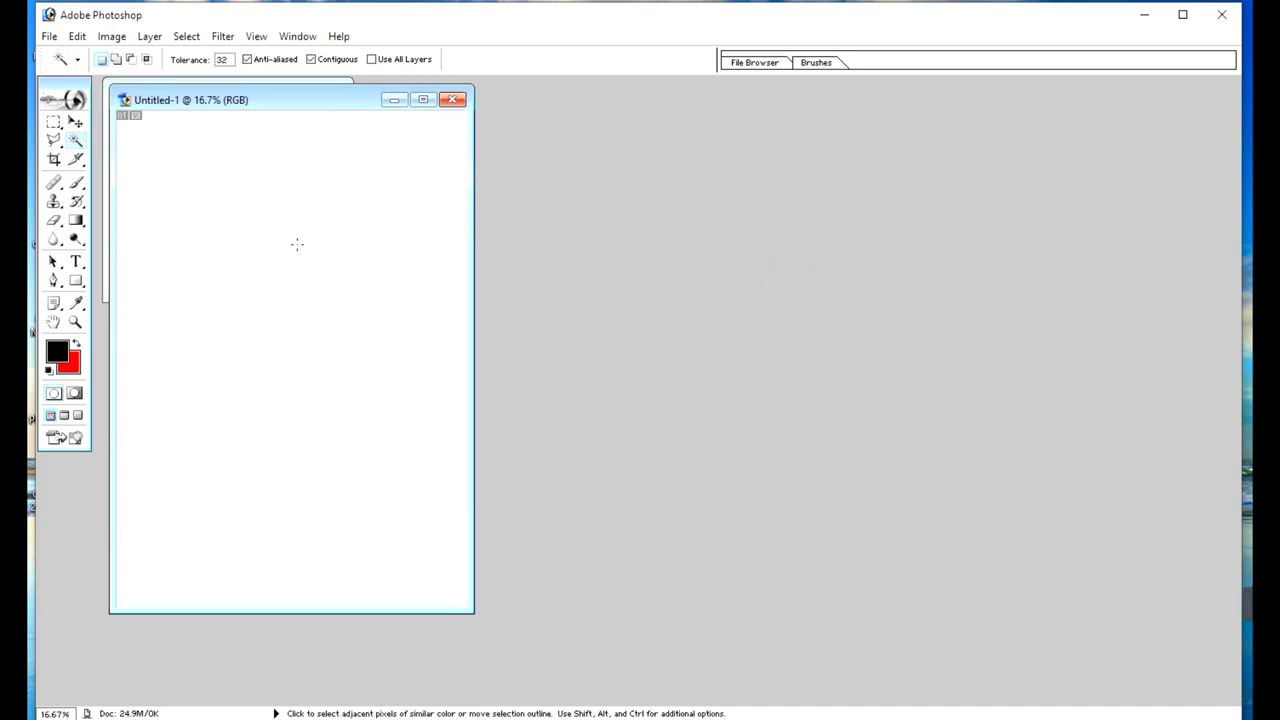
Step: Copy the whole passport photo into Untitled-1 as Layer 1 and move it to the top-left corner
{"action": "left_click_drag", "start_coordinate": [314, 100], "coordinate": [769, 106]}
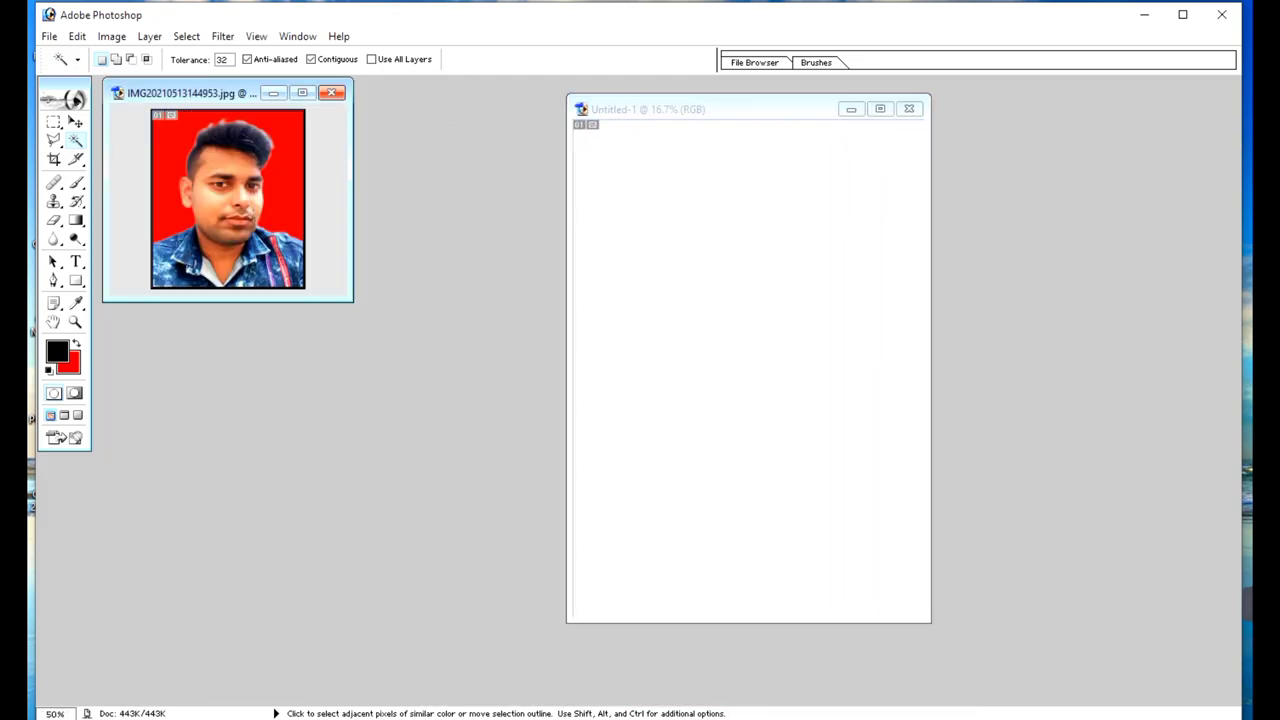
{"action": "key", "text": "ctrl+a"}
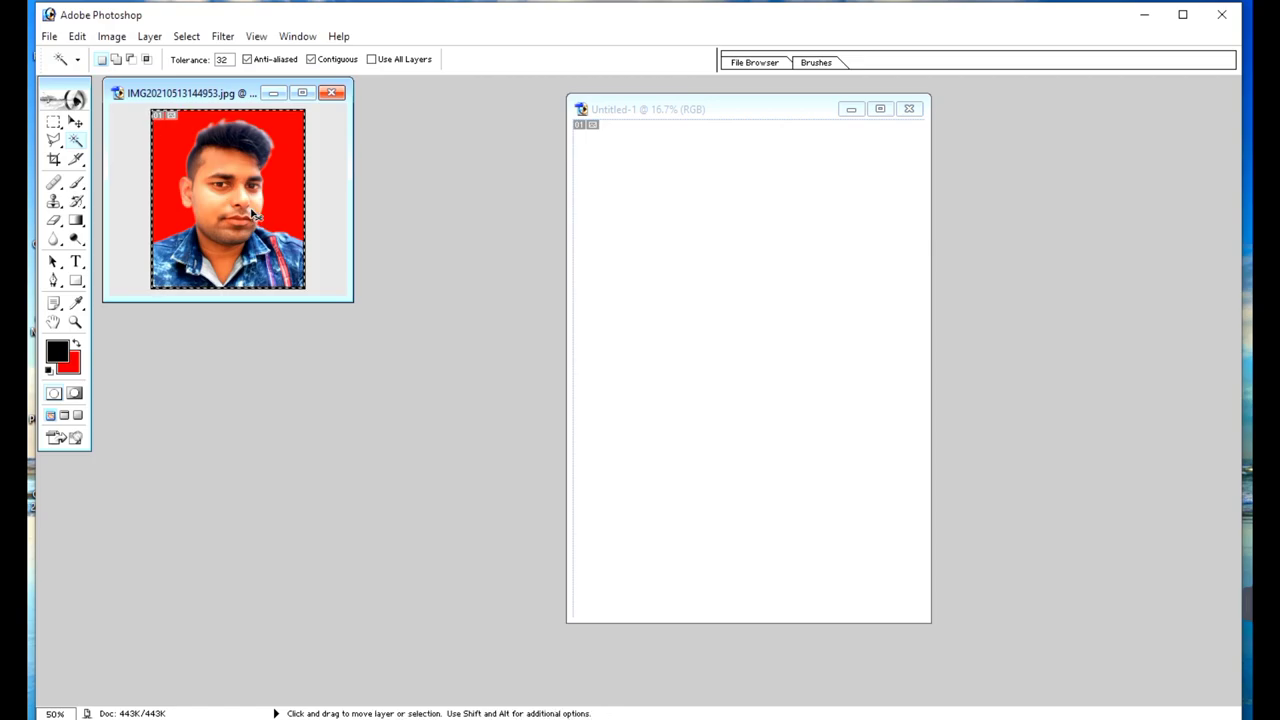
{"action": "left_click", "coordinate": [637, 174]}
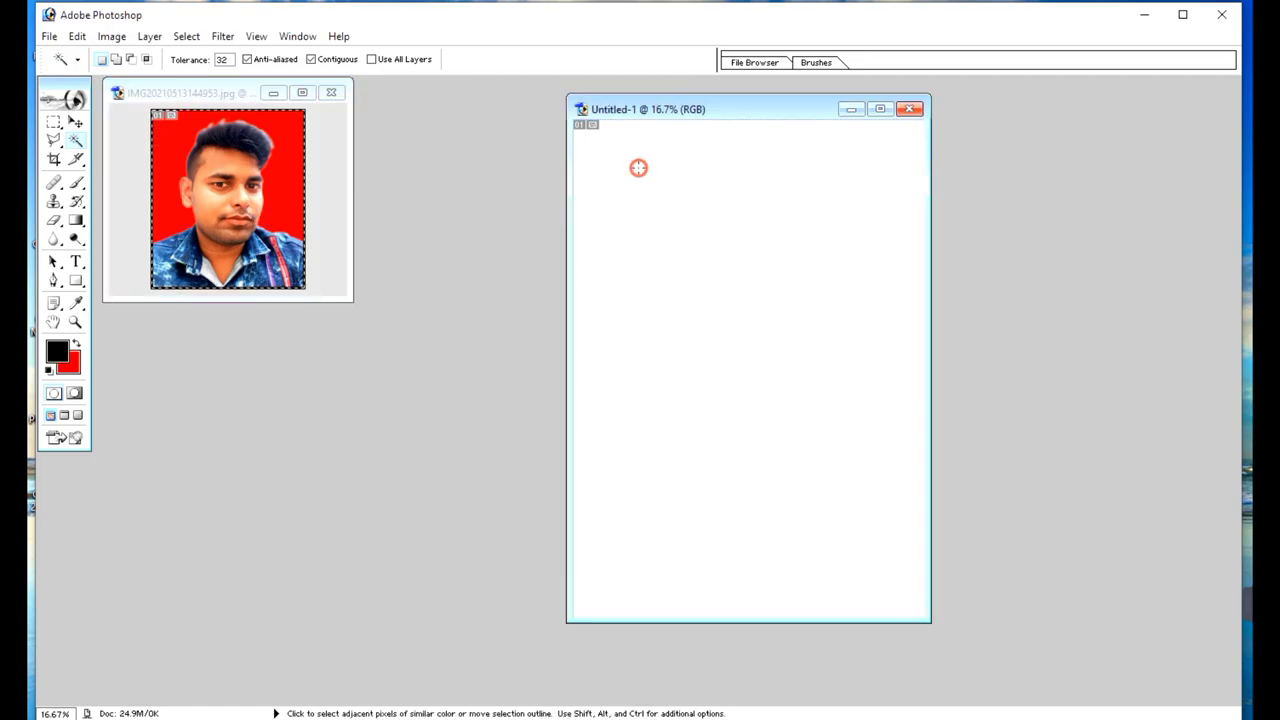
{"action": "key", "text": "ctrl+v"}
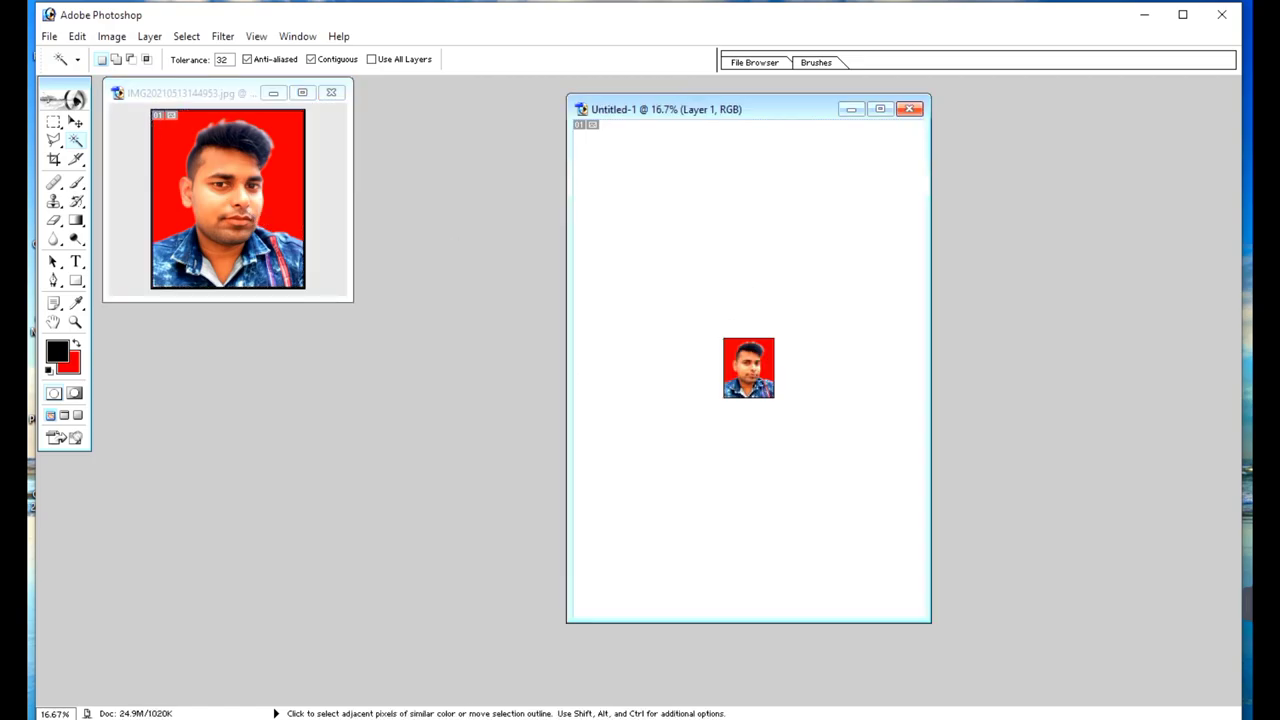
{"action": "key", "text": "v"}
{"action": "left_click_drag", "start_coordinate": [748, 368], "coordinate": [607, 161]}
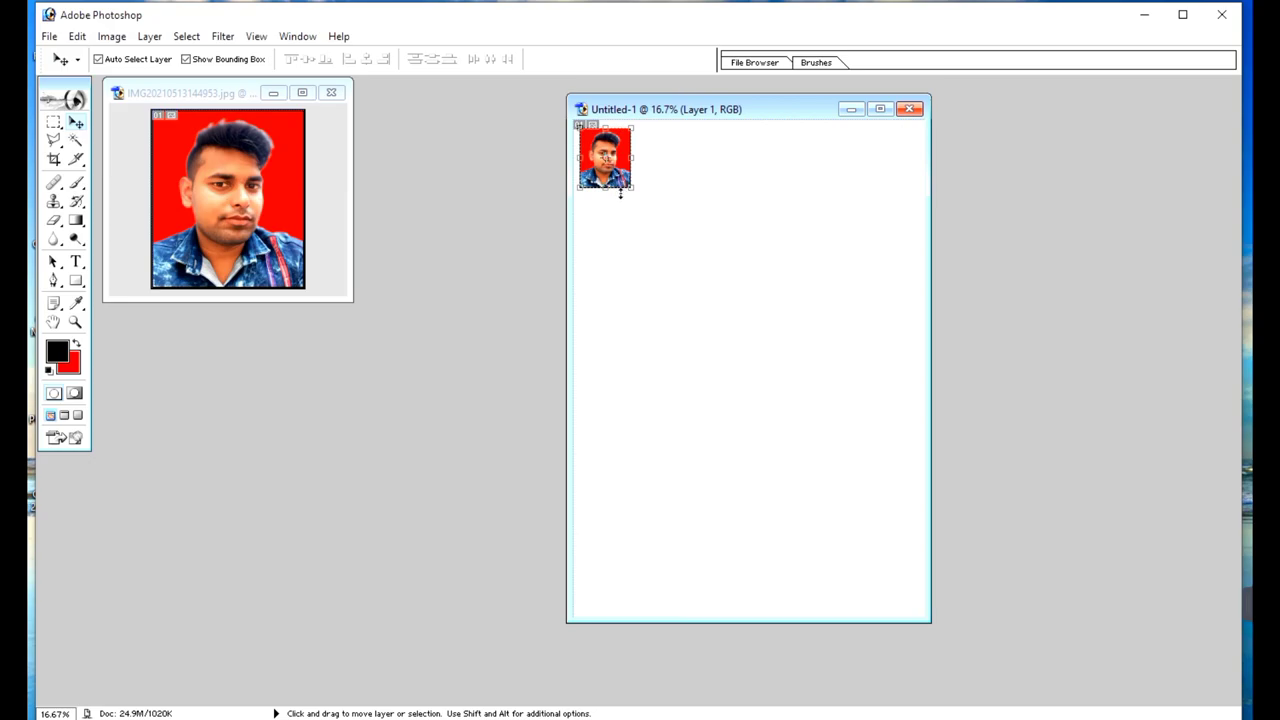
{"action": "key", "text": "alt"}
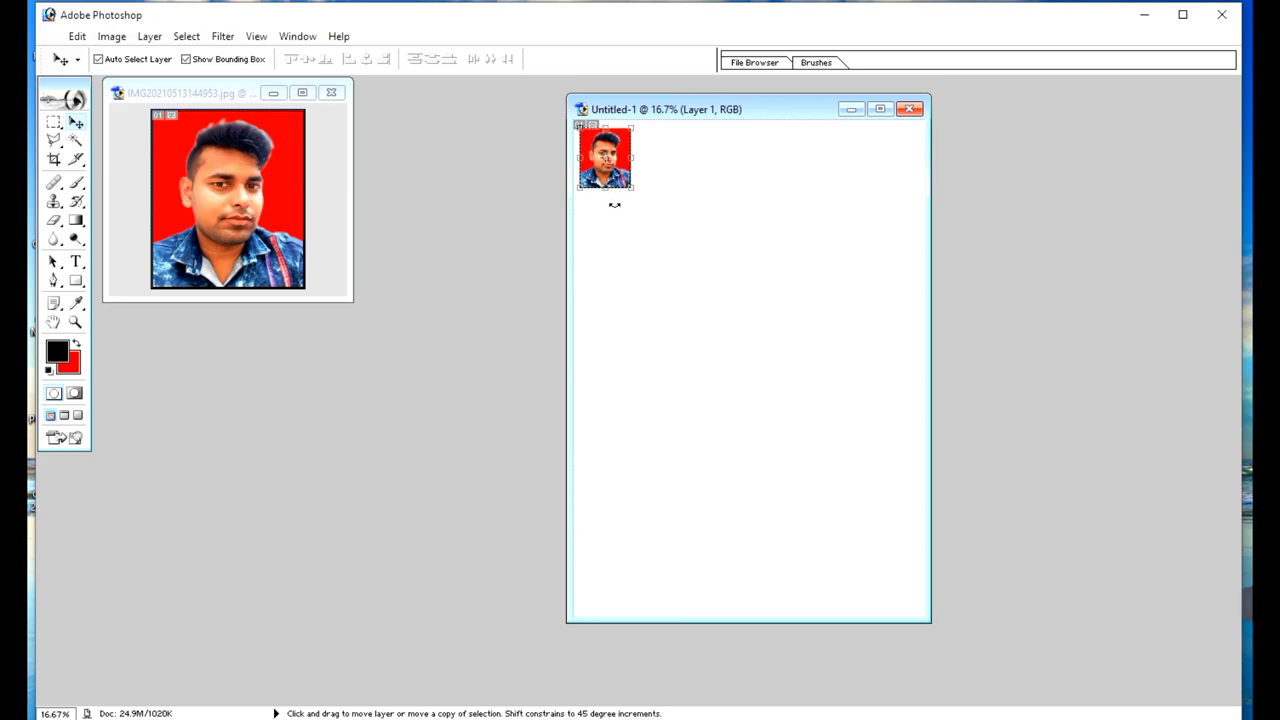
{"action": "key", "text": "shift"}
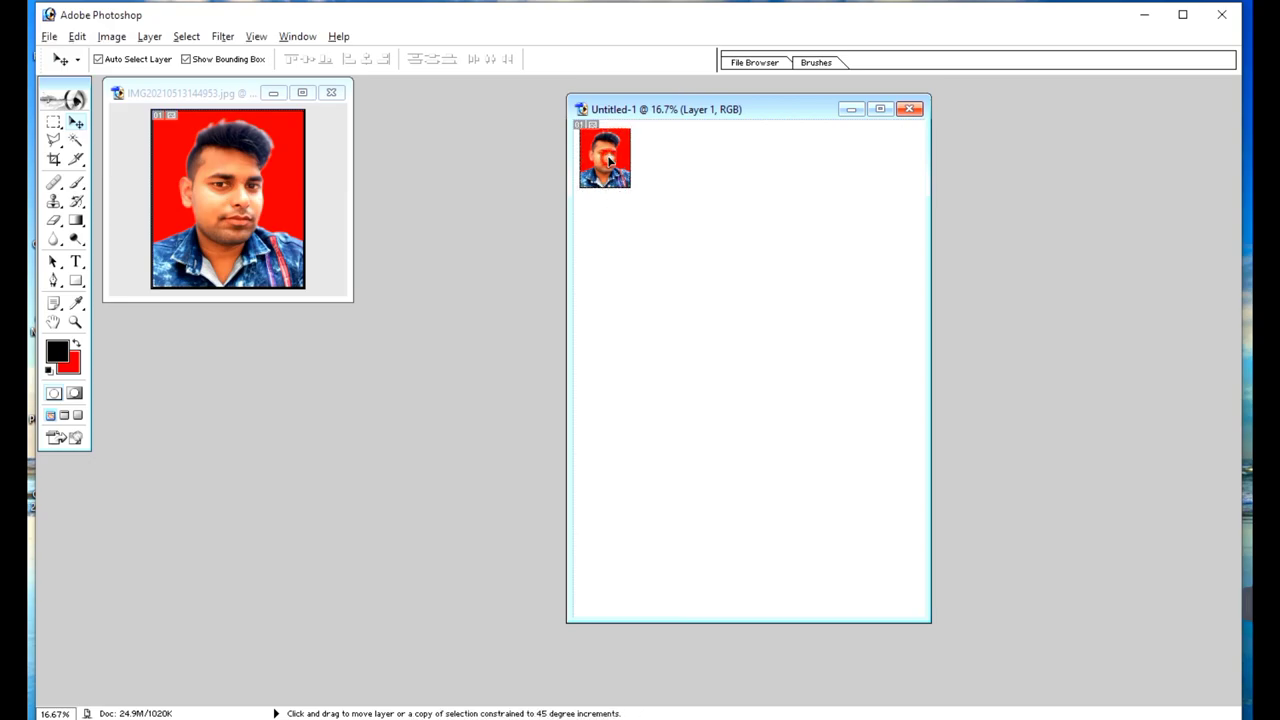
Step: Duplicate the photo across the top into a row of six, then marquee-select the row
{"action": "mouse_move", "coordinate": [609, 160]}
{"action": "left_mouse_down"}
{"action": "mouse_move", "coordinate": [778, 187]}
{"action": "mouse_move", "coordinate": [892, 170]}
{"action": "left_mouse_up"}
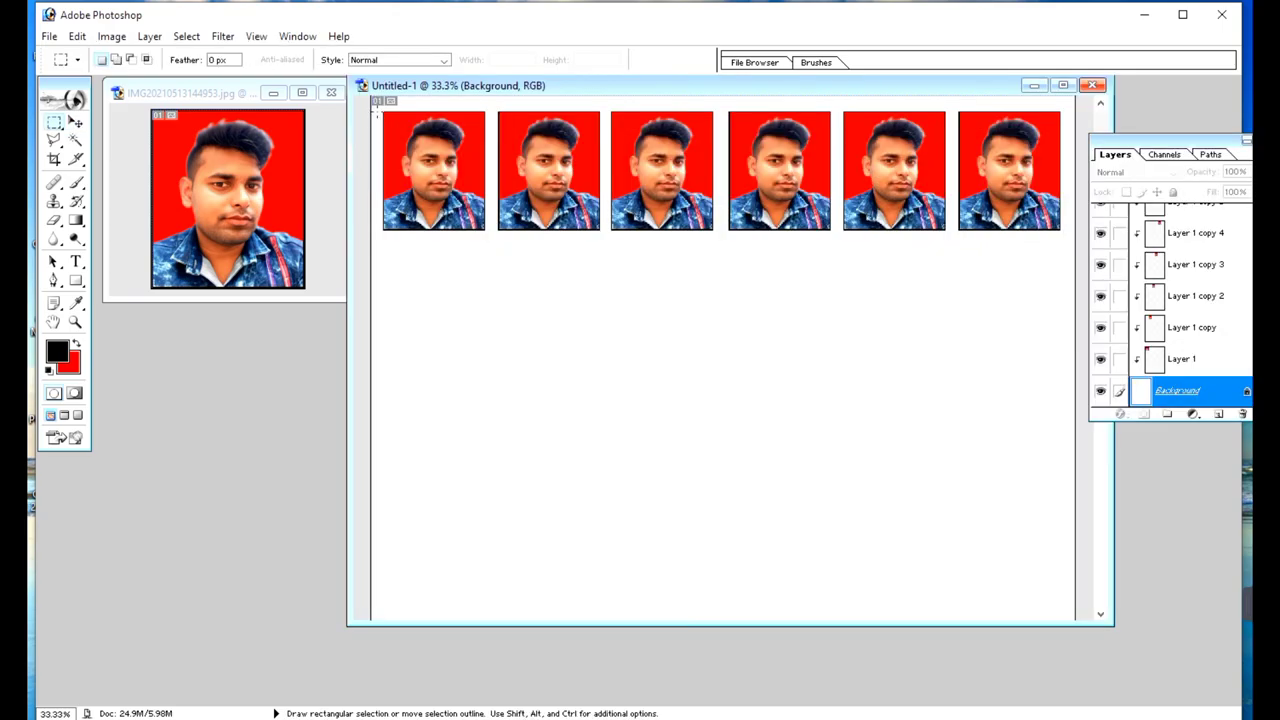
{"action": "left_click_drag", "start_coordinate": [717, 292], "coordinate": [1075, 235]}
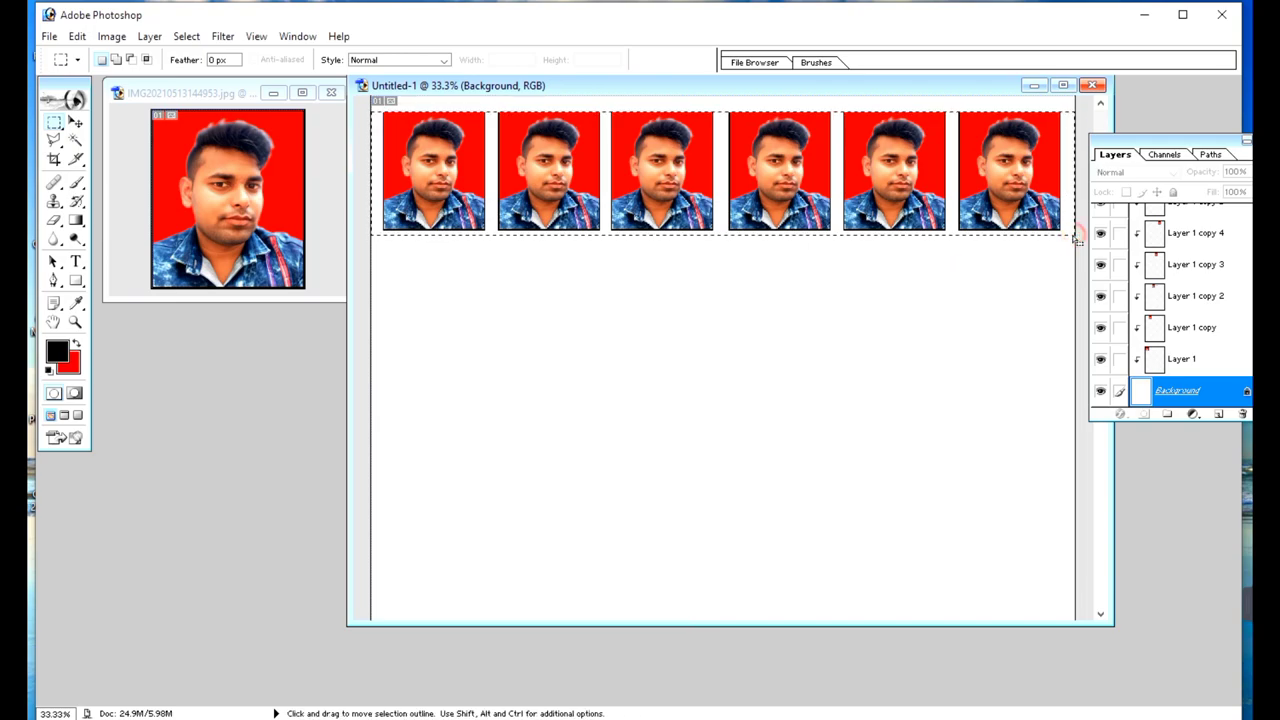
Step: Copy the row with Ctrl+J and drag copies downward until seven rows of six fill the page
{"action": "key", "text": "ctrl+j"}
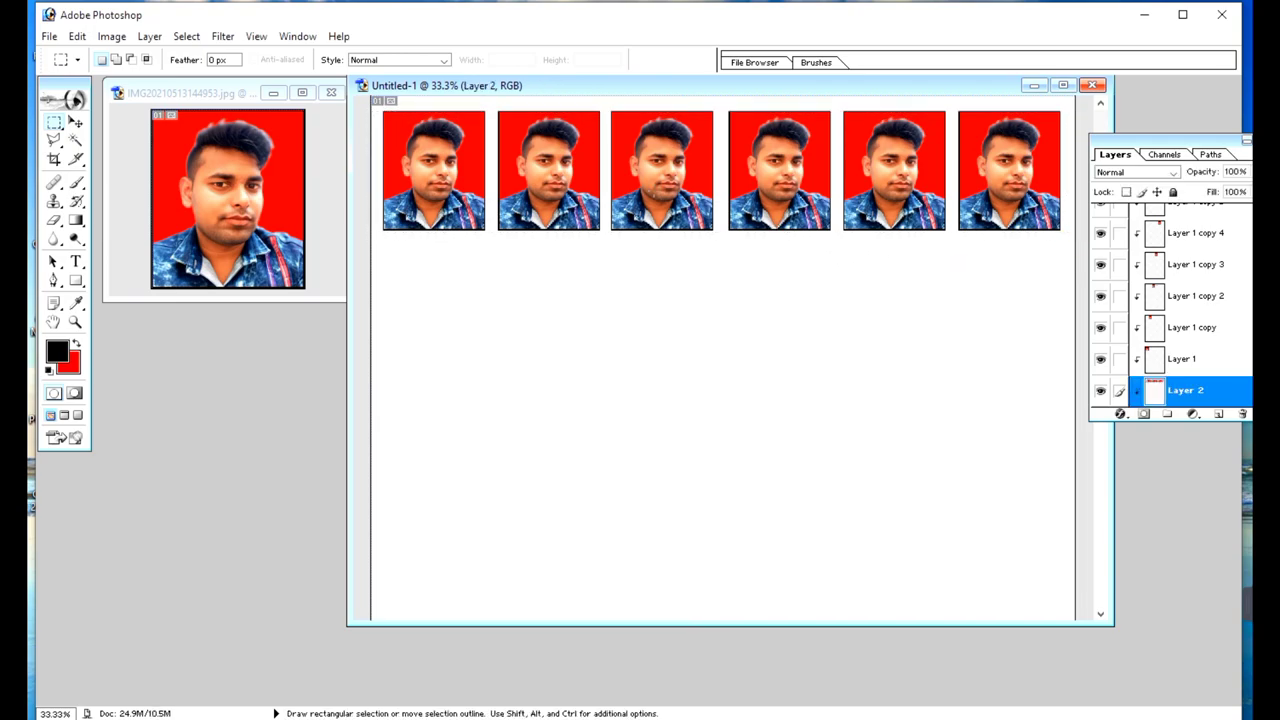
{"action": "left_click", "coordinate": [76, 121]}
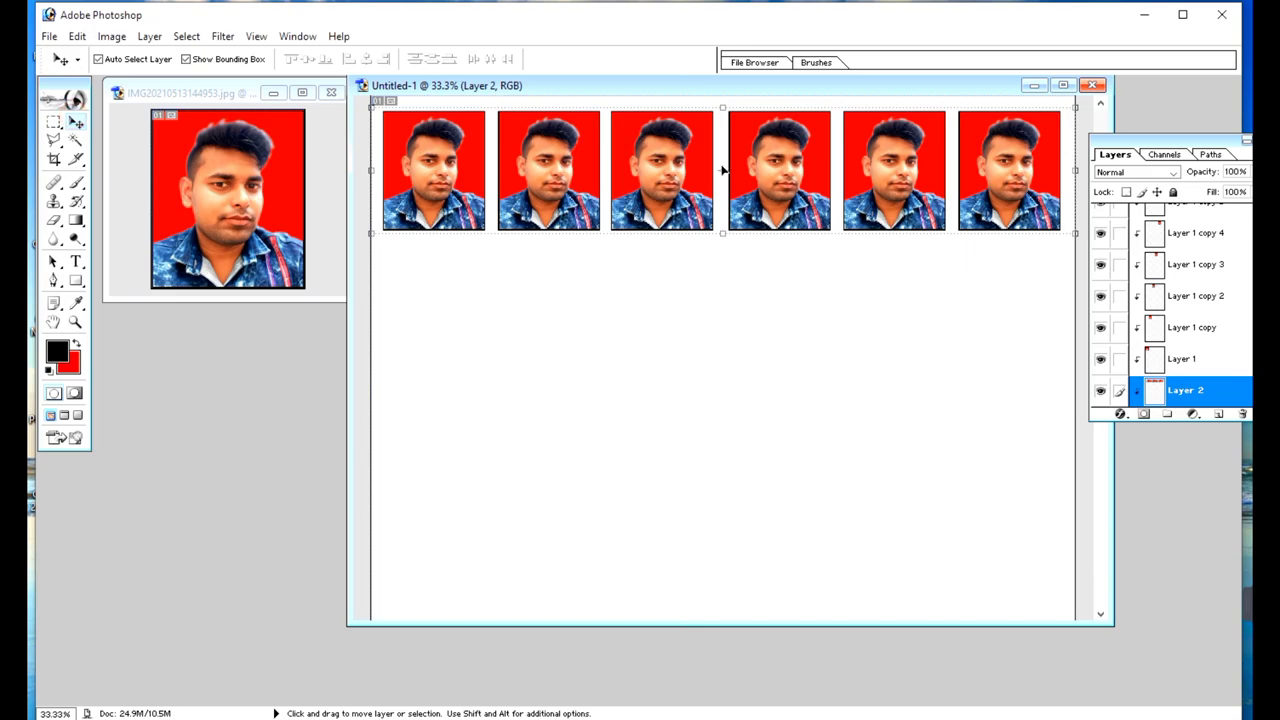
{"action": "left_click_drag", "start_coordinate": [719, 172], "coordinate": [729, 303]}
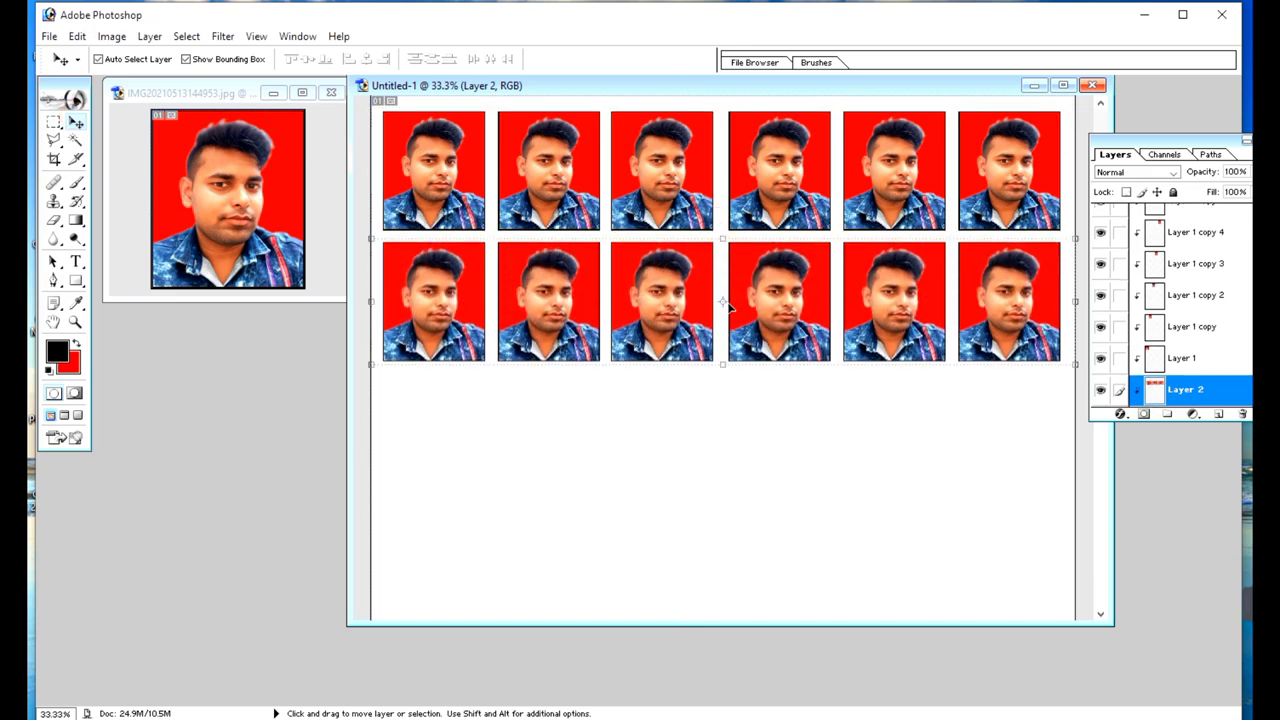
{"action": "left_click_drag", "start_coordinate": [729, 303], "coordinate": [730, 427]}
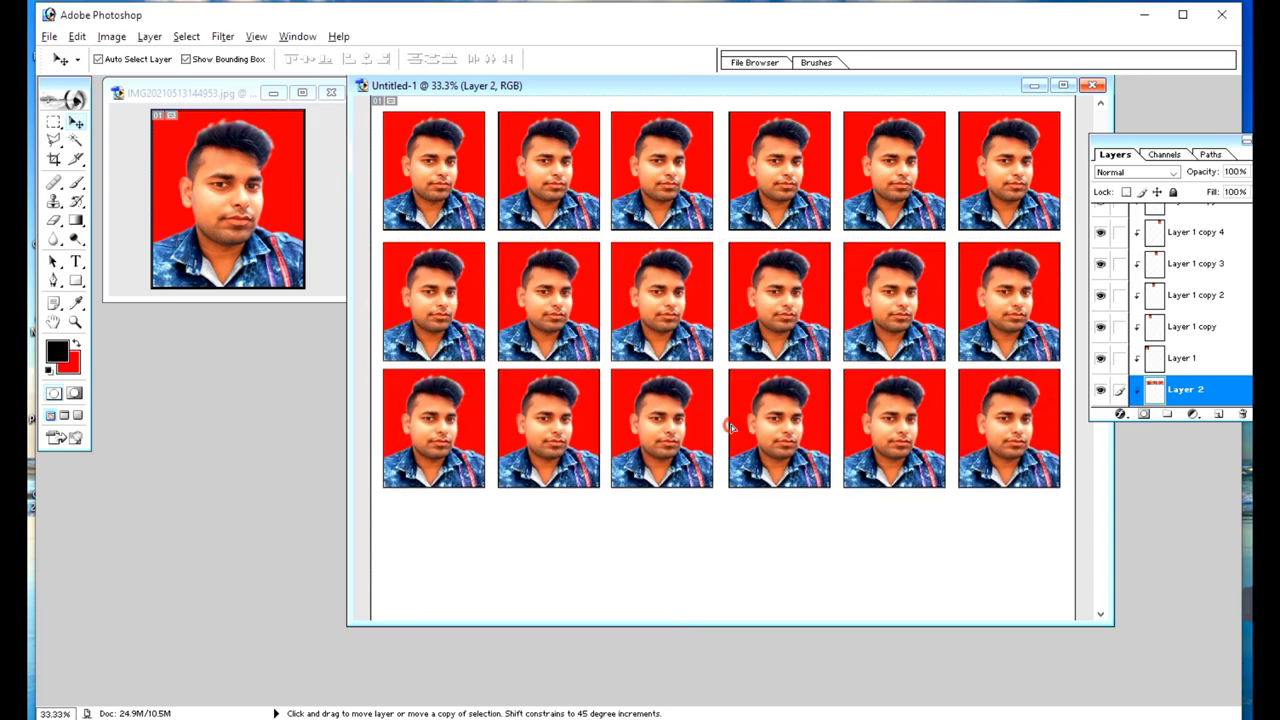
{"action": "key", "text": "ctrl+j"}
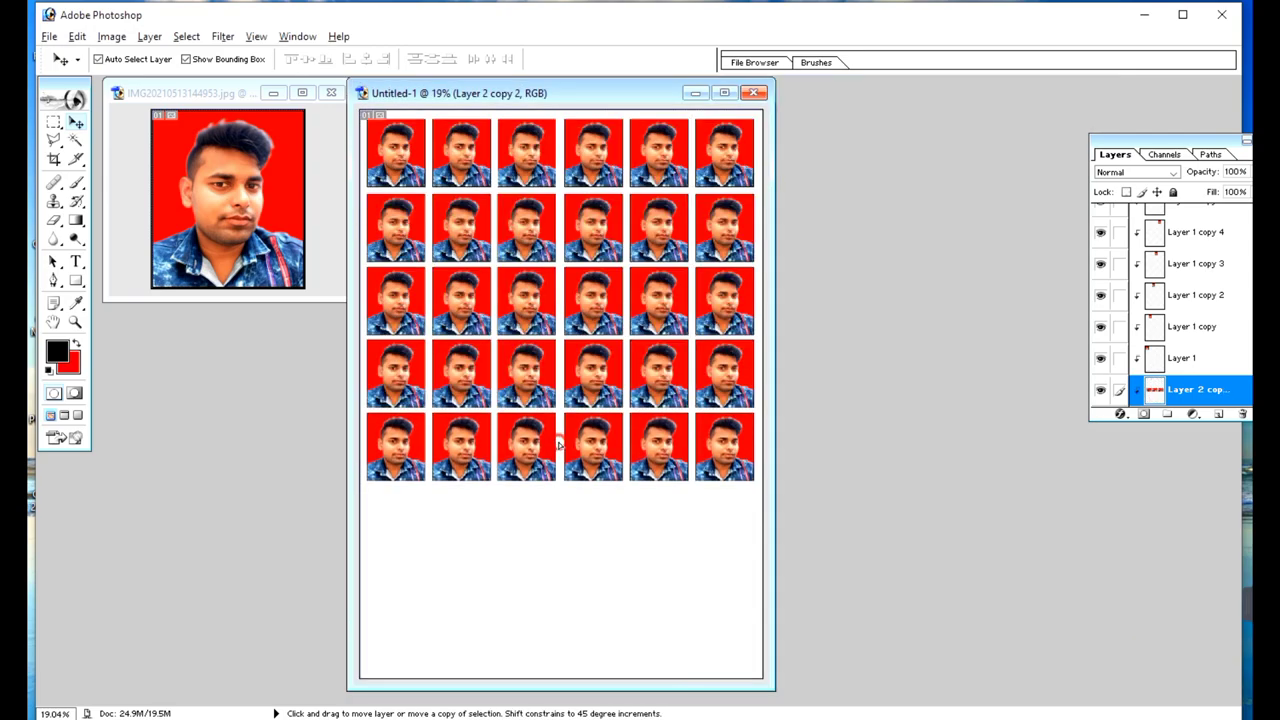
{"action": "left_click_drag", "start_coordinate": [558, 440], "coordinate": [555, 592]}
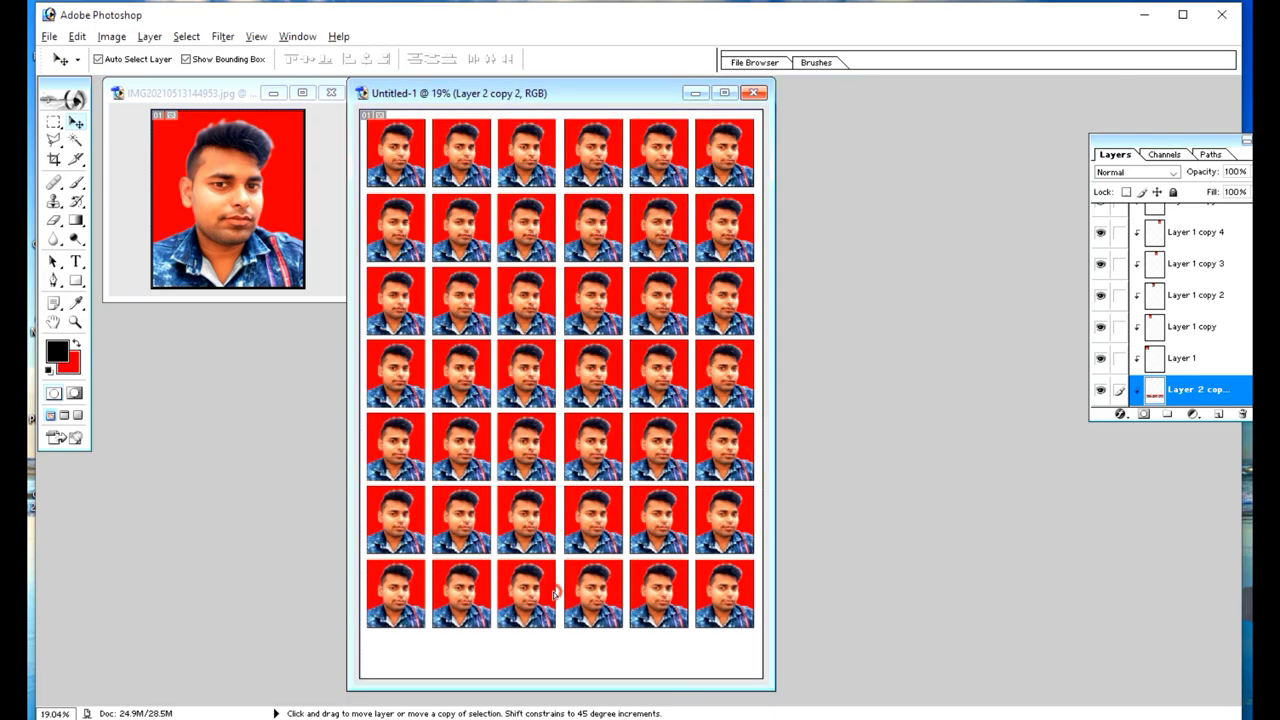
Step: Zoom out to review the 42-photo grid, zoom back in, and bring up the File menu
{"action": "key", "text": "ctrl+minus"}
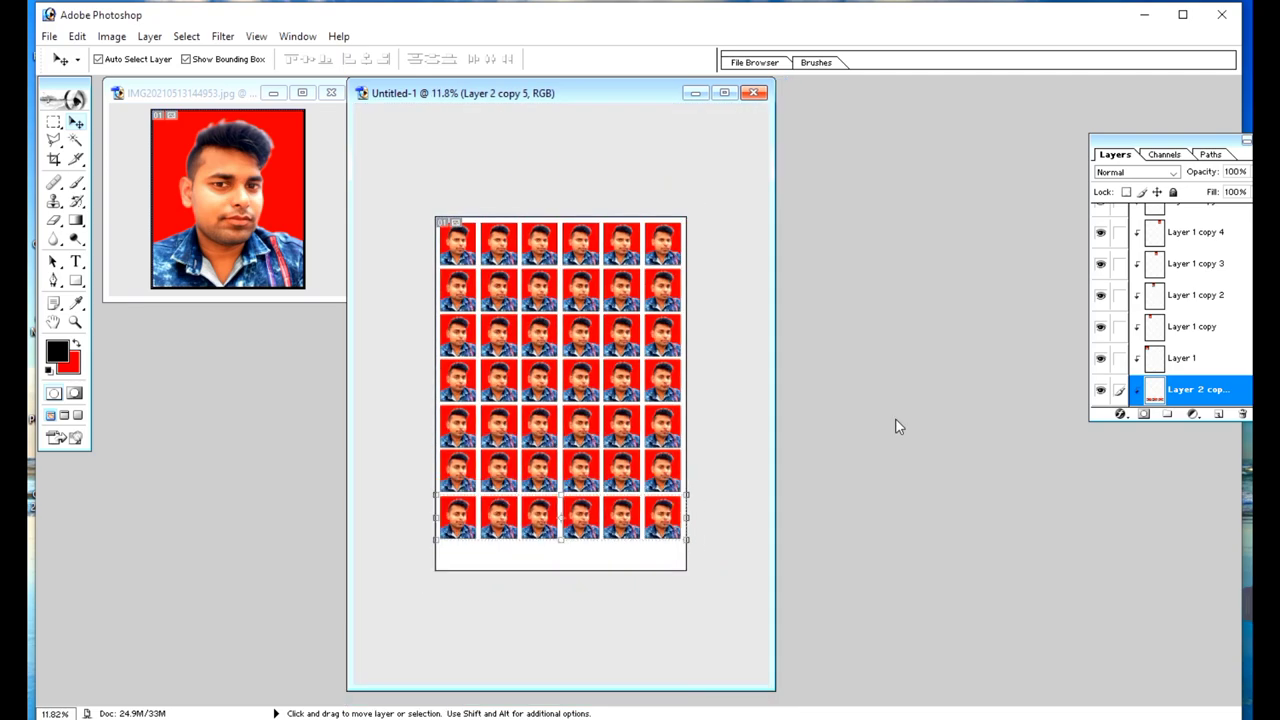
{"action": "key", "text": "ctrl+plus"}
{"action": "key", "text": "ctrl+plus"}
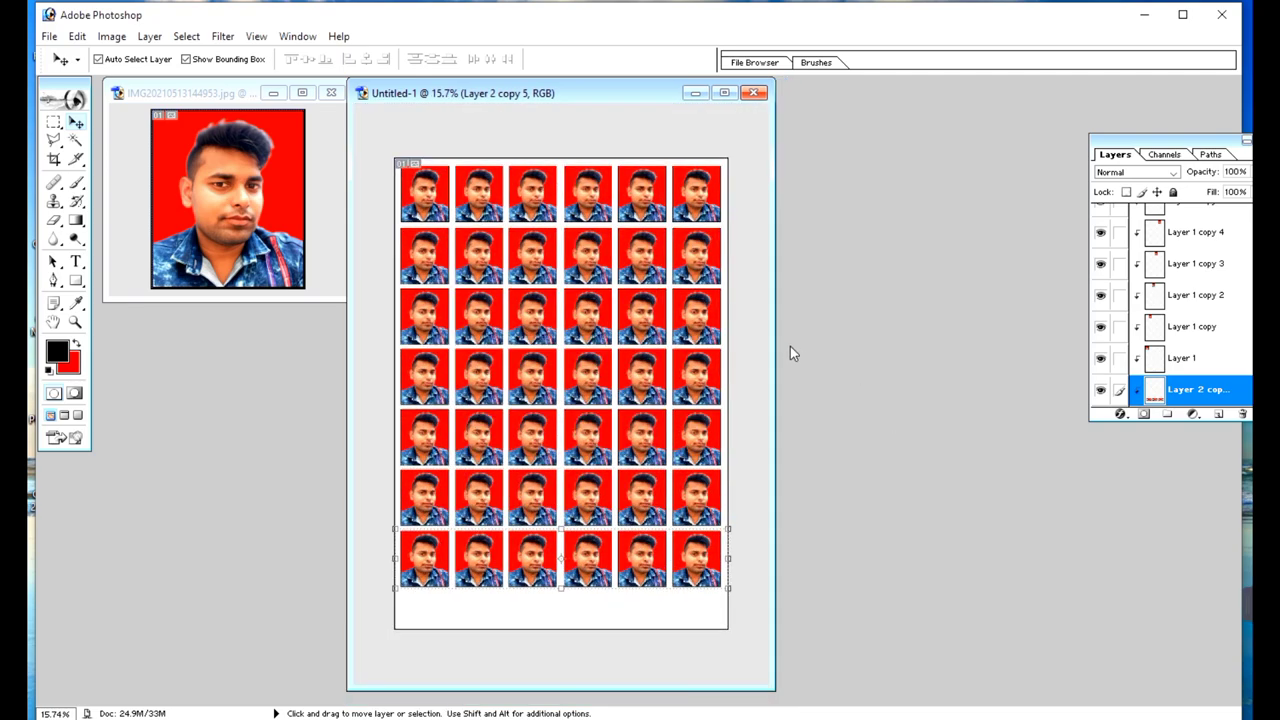
{"action": "key", "text": "ctrl+plus"}
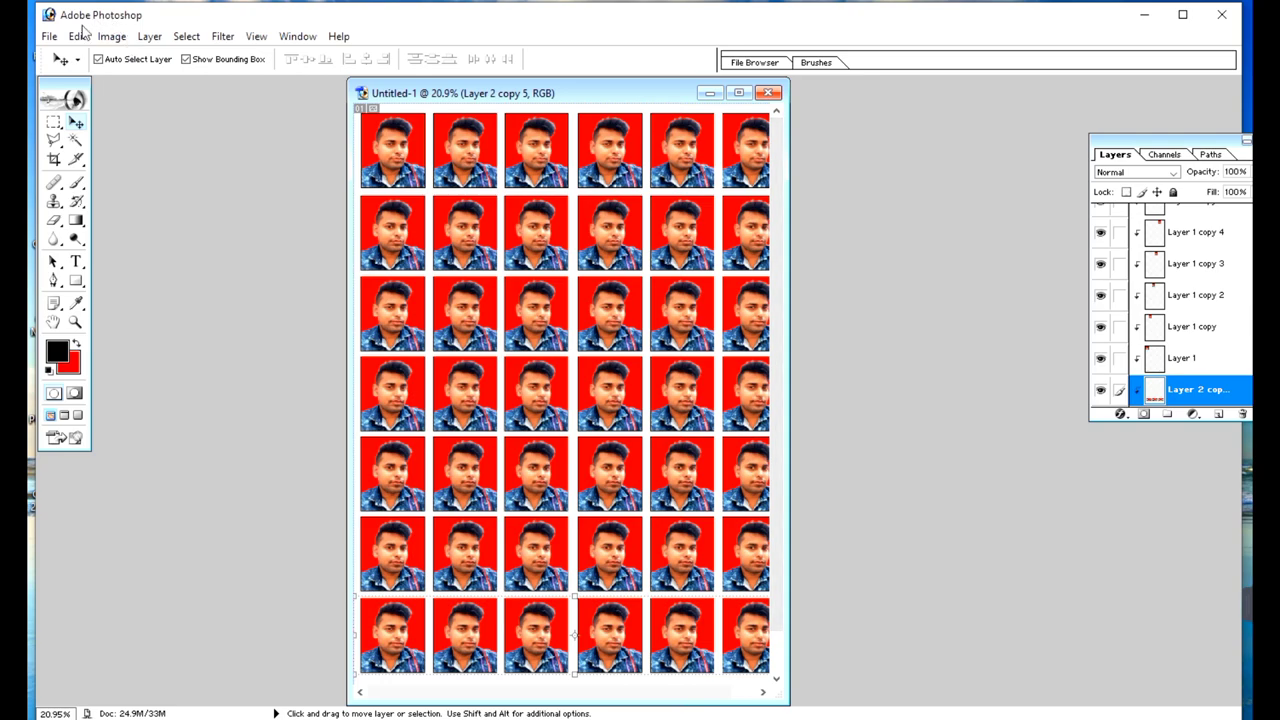
{"action": "left_click", "coordinate": [49, 36]}
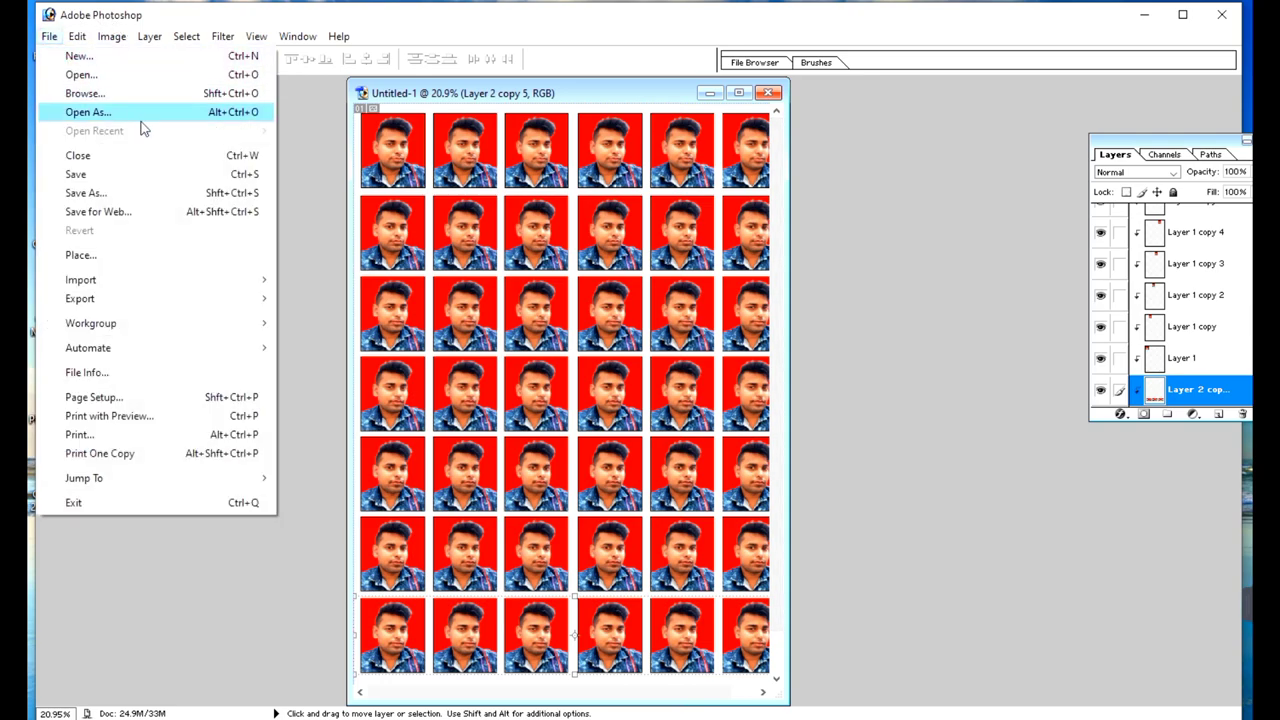